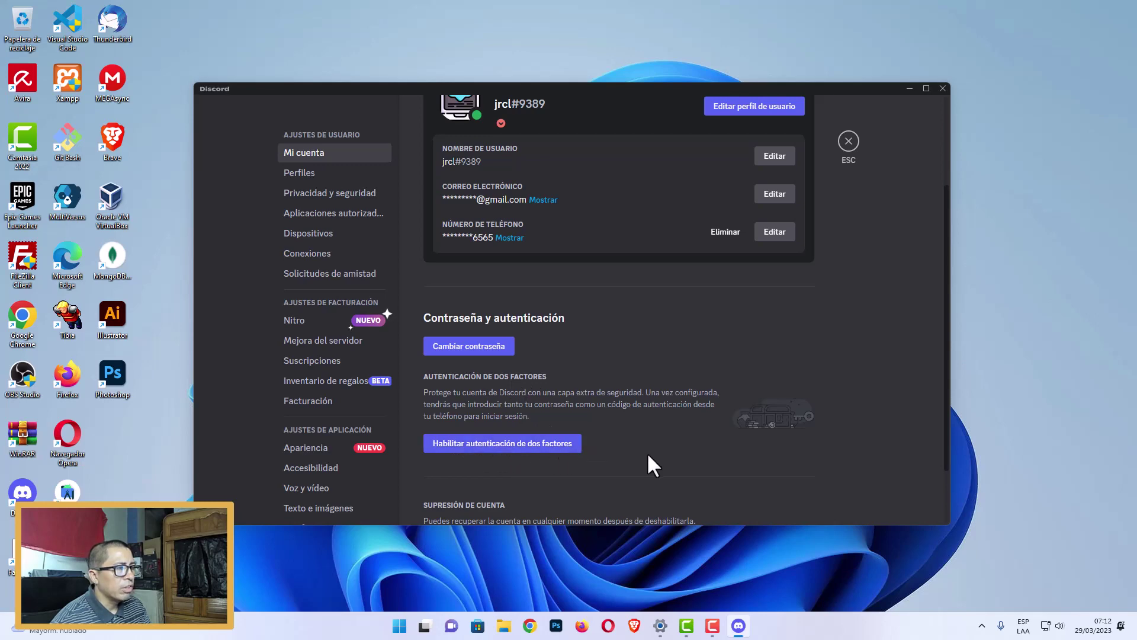
- Start enabling two-factor authentication and confirm it with the account password
click(564, 448)
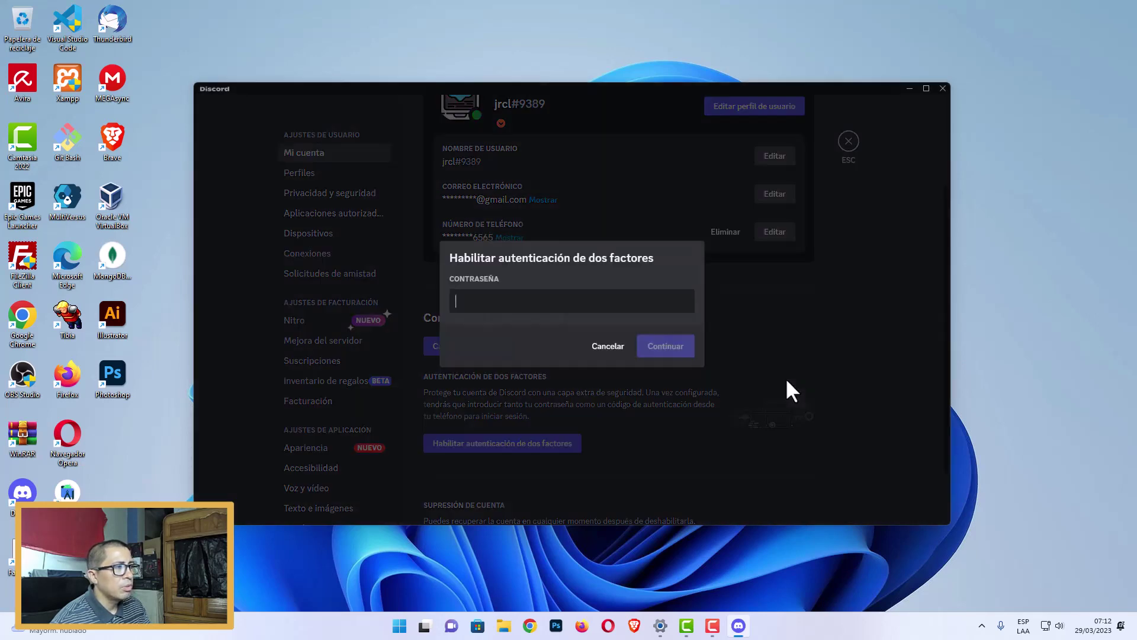
text(•••••)
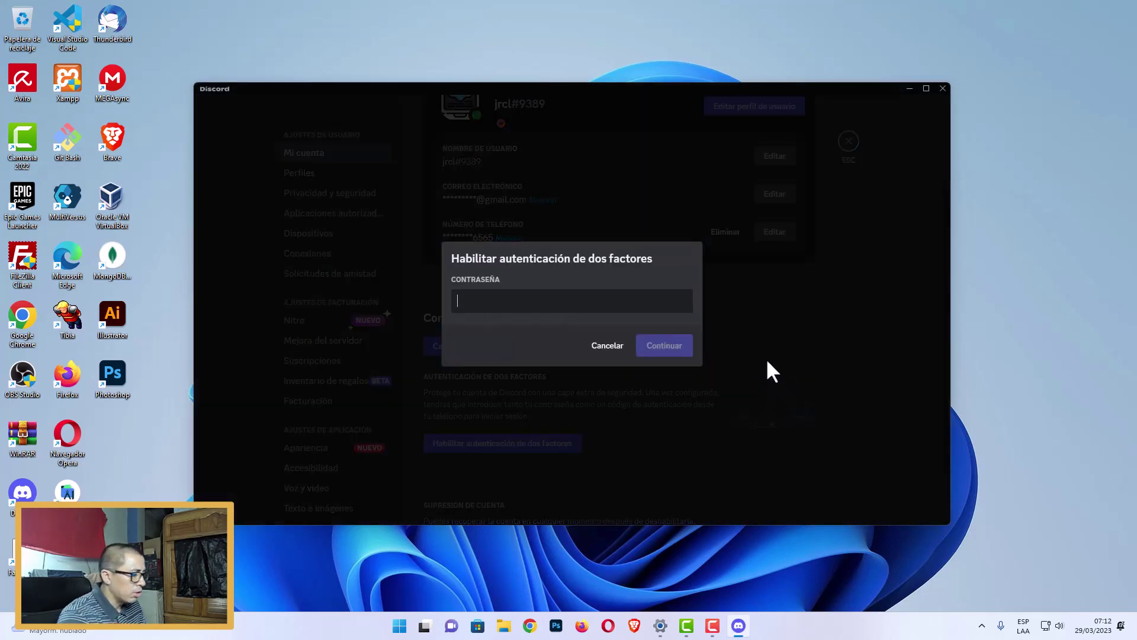
text(•••••)
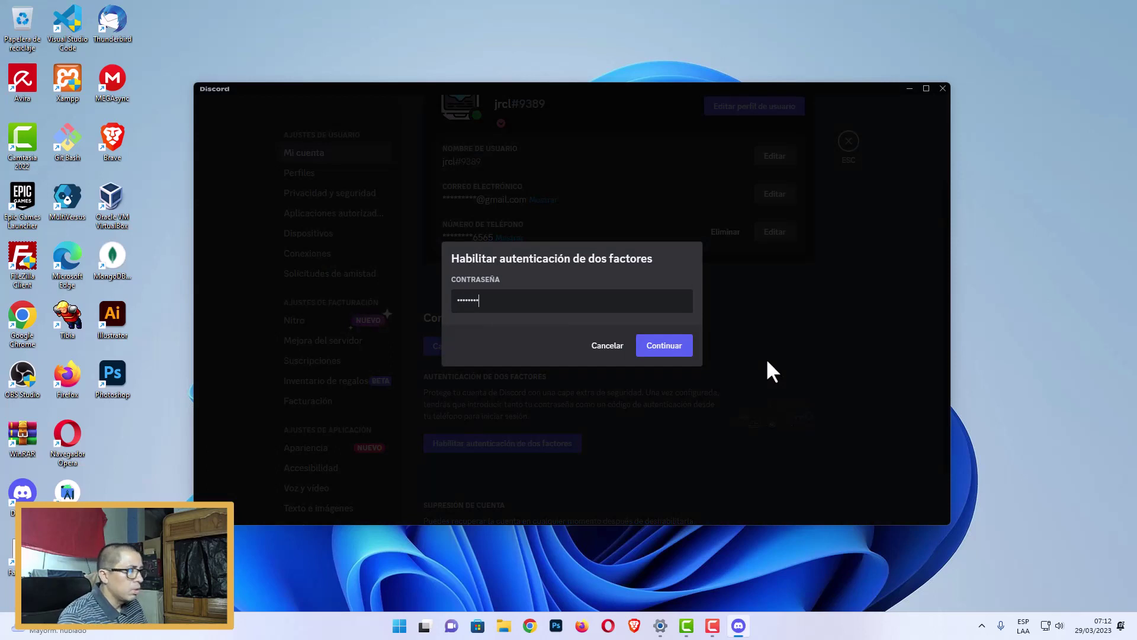
key(Return)
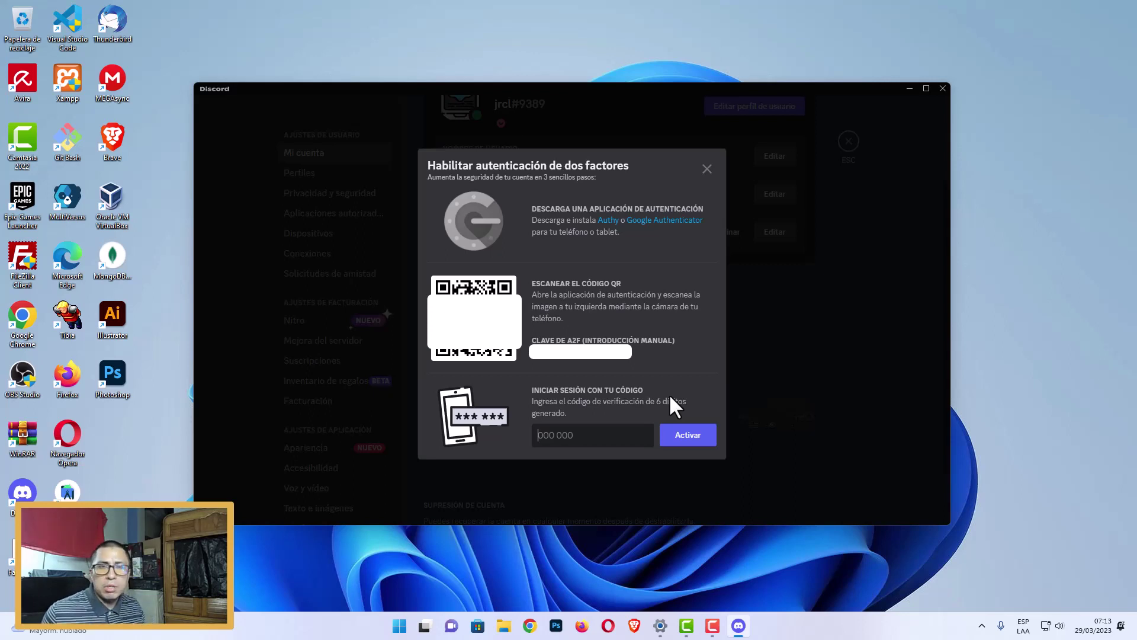
- Enter the six-digit code from the authenticator app and activate two-factor authentication
key(F10)
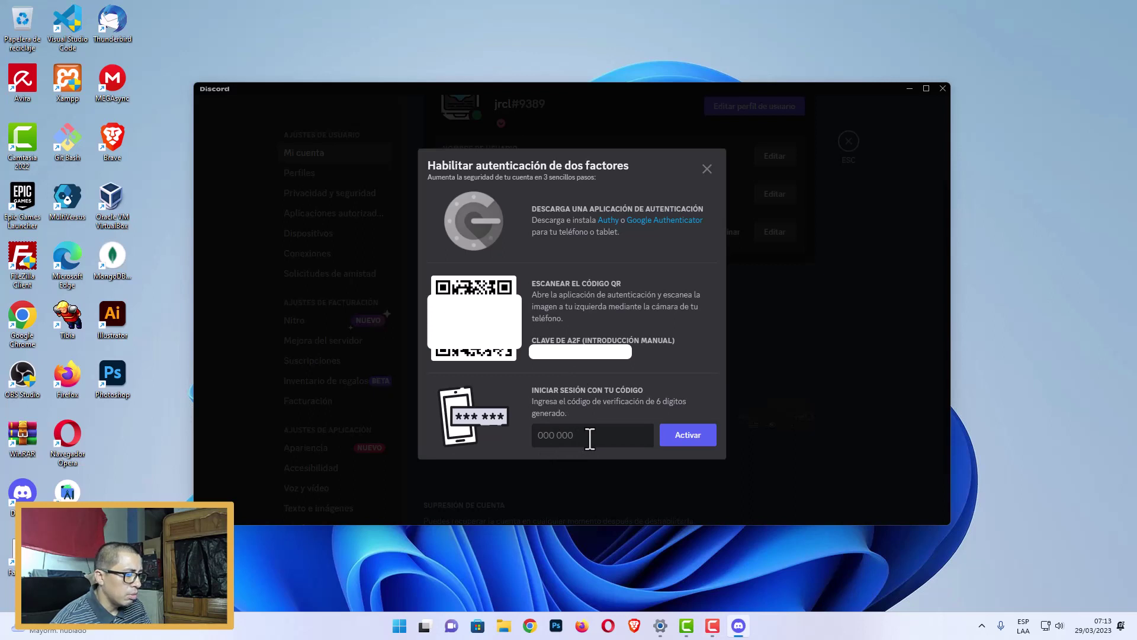
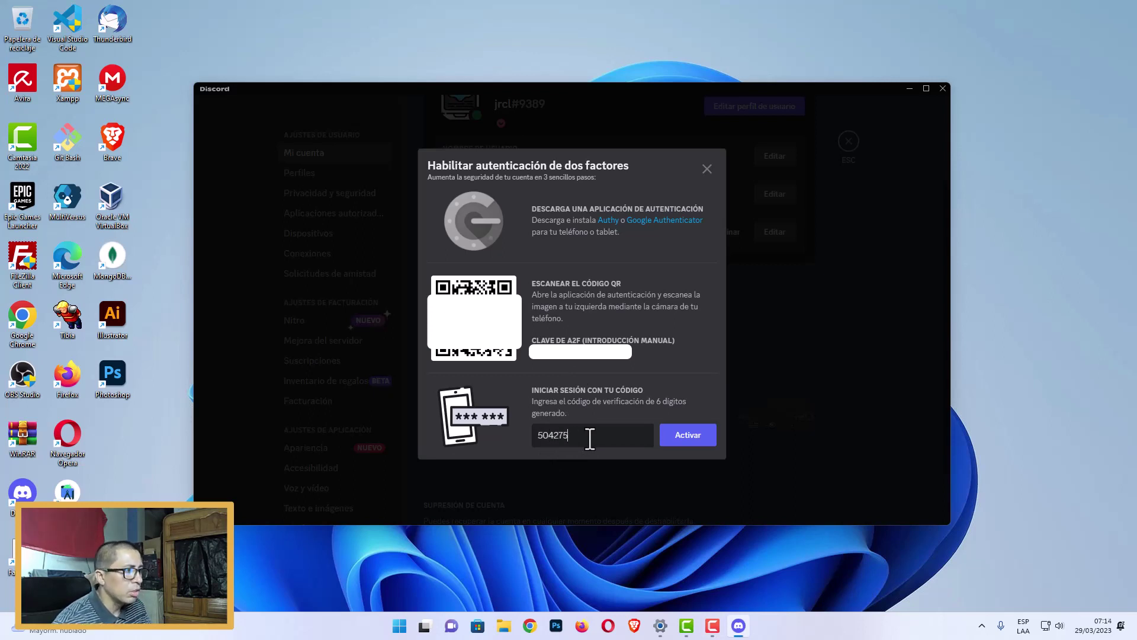
click(696, 432)
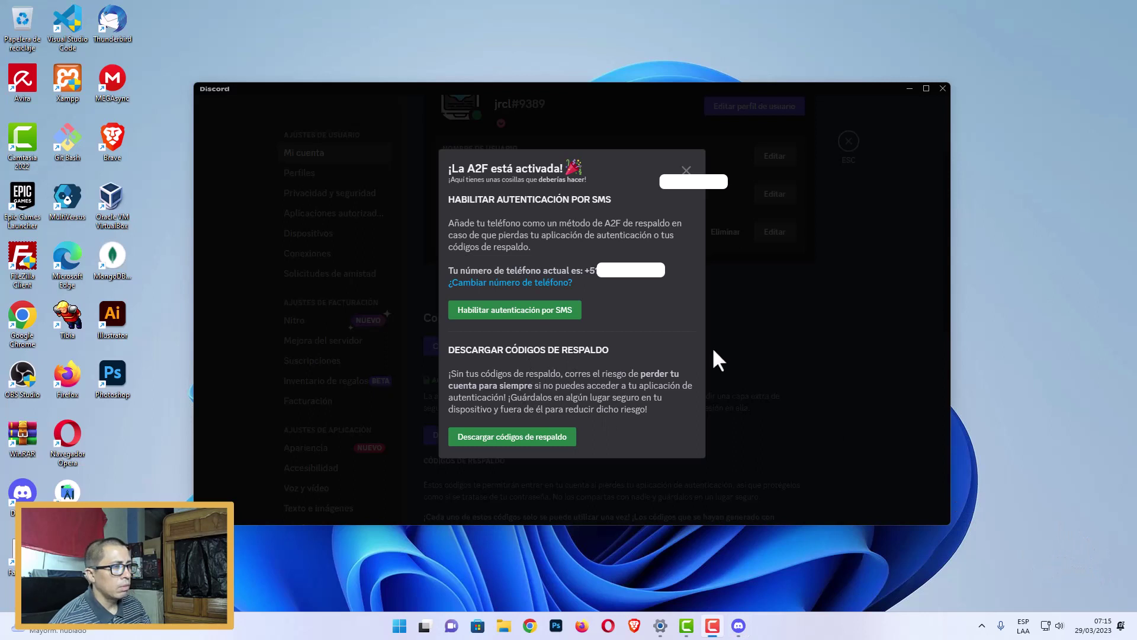
- Save the backup codes as discord_backup_codes in Downloads and open the file from File Explorer
click(540, 438)
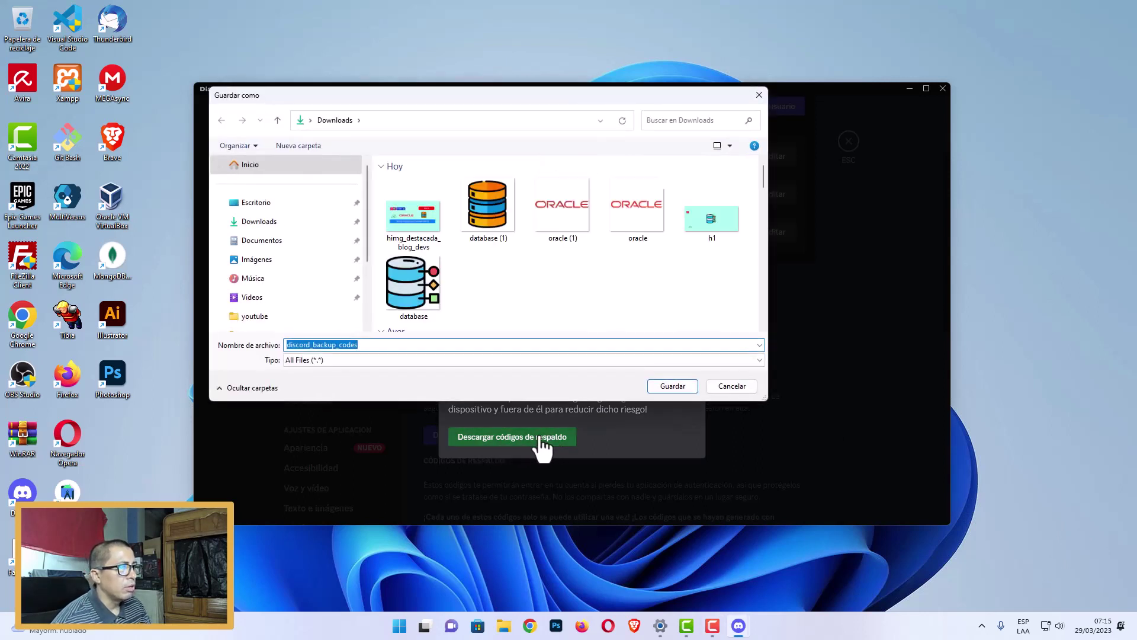
click(672, 386)
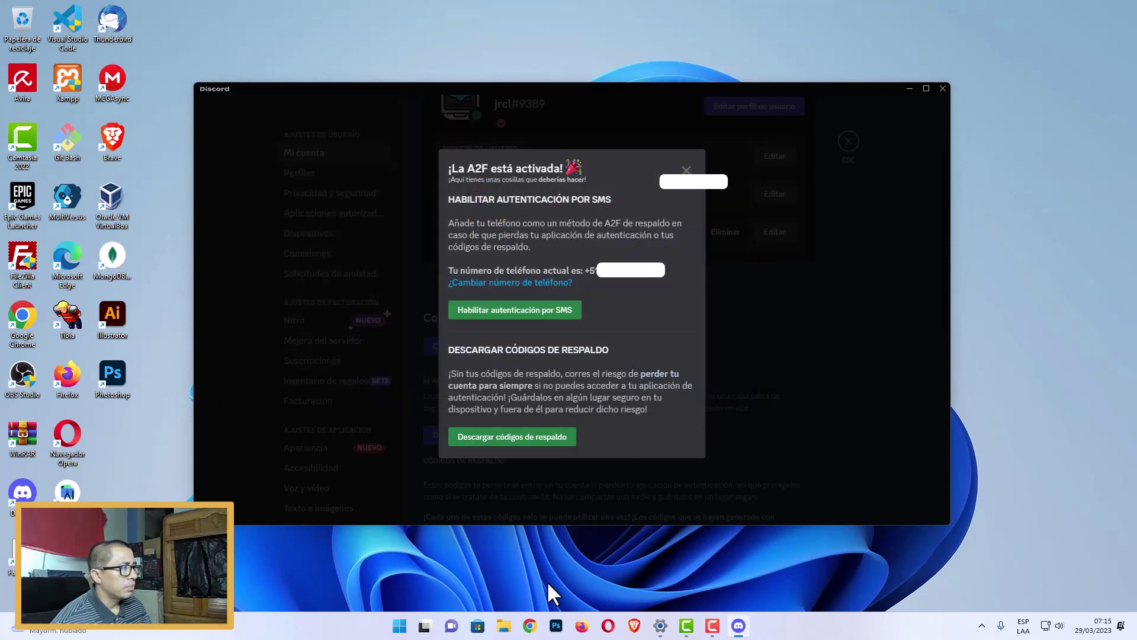
click(503, 626)
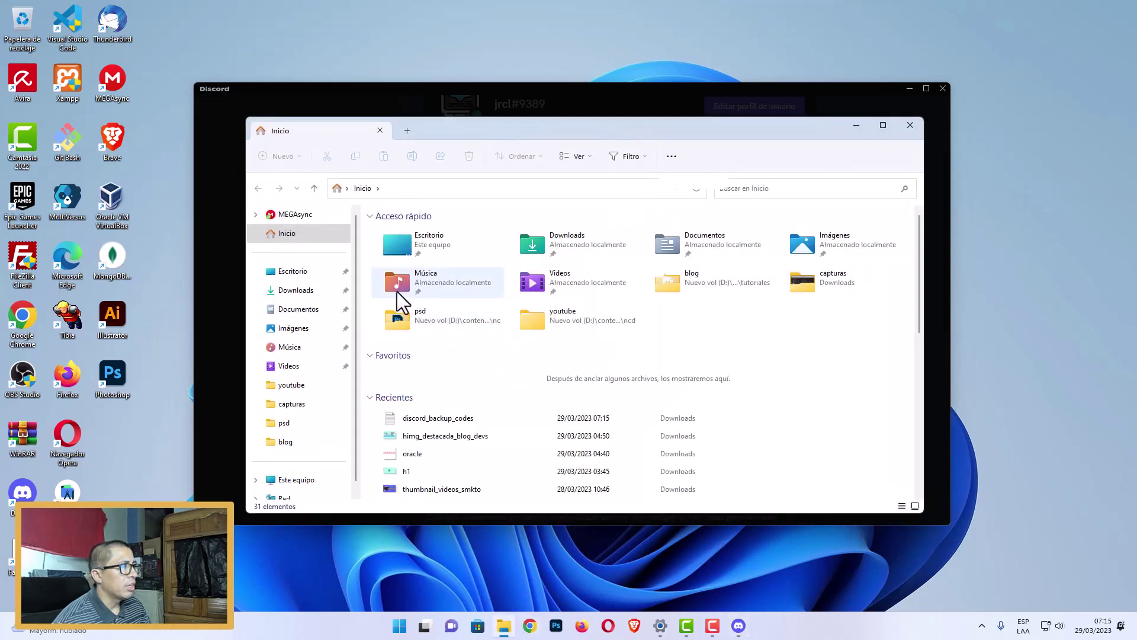
click(300, 290)
click(396, 262)
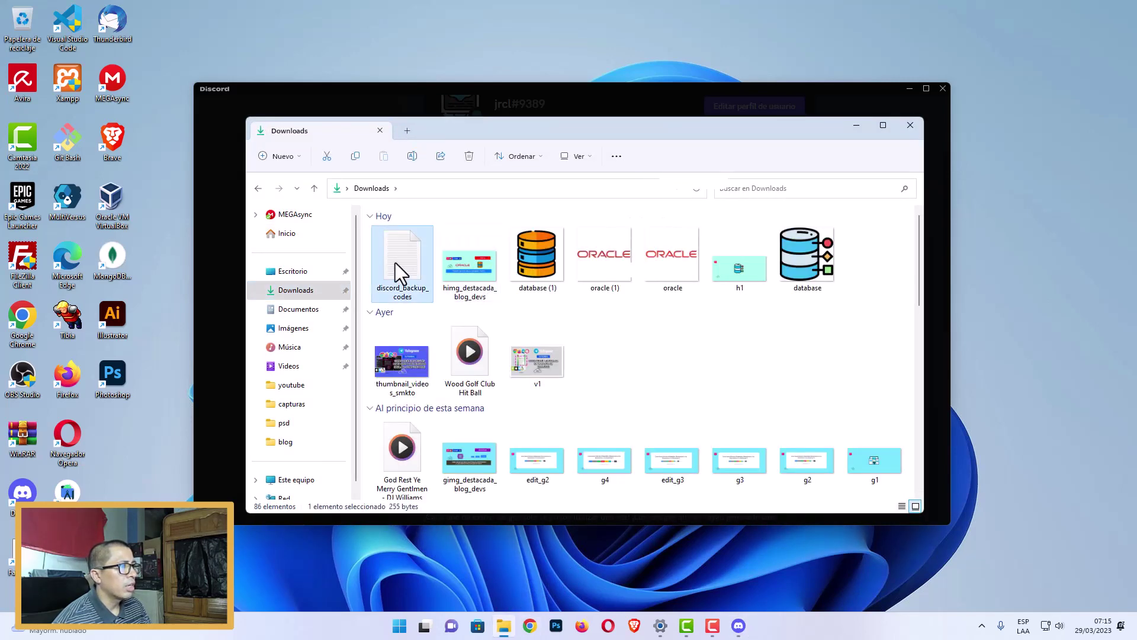
double_click(399, 260)
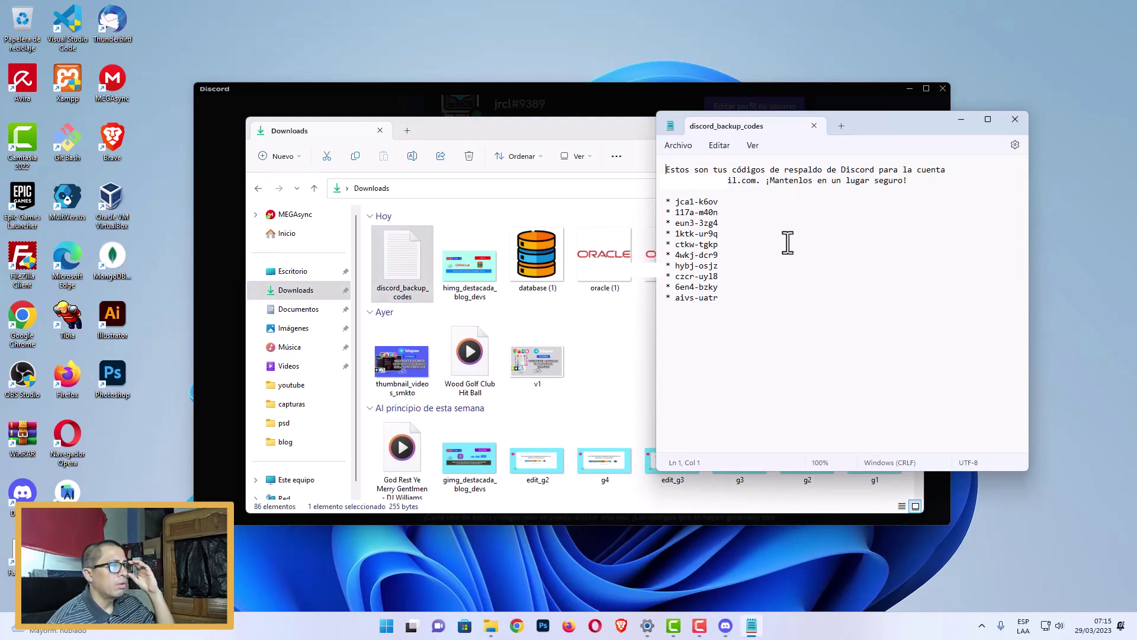
- Review the ten backup codes in Notepad, then minimize Notepad and the Downloads window
mouse_move(685, 212)
mouse_down()
mouse_move(681, 197)
mouse_move(697, 216)
mouse_up()
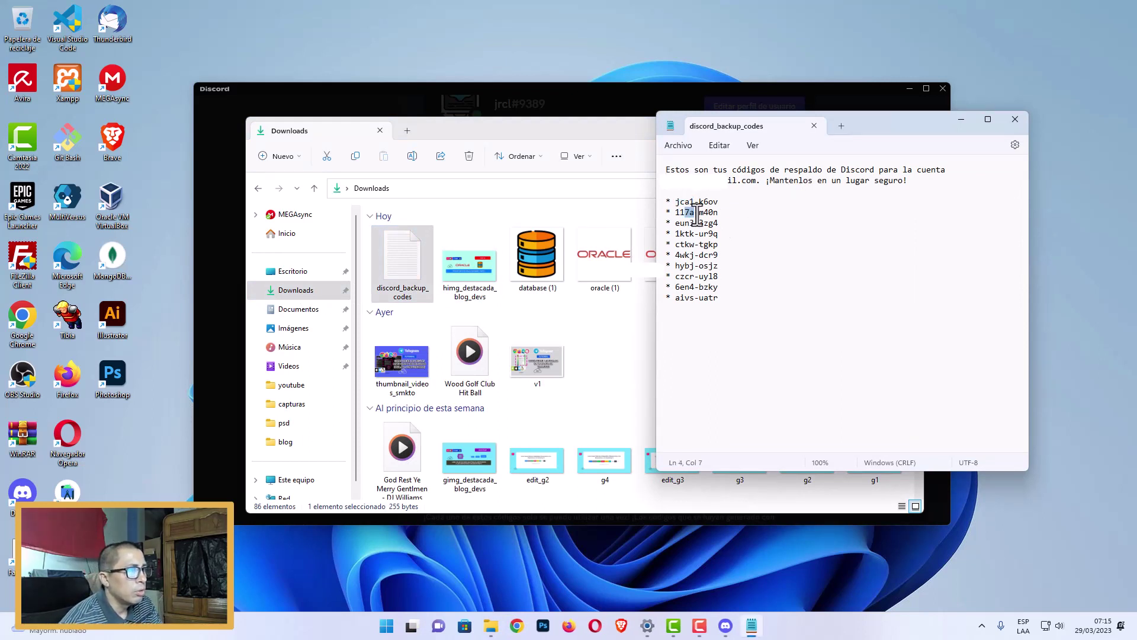
click(687, 254)
key(Down)
key(Down)
key(Down)
key(Down)
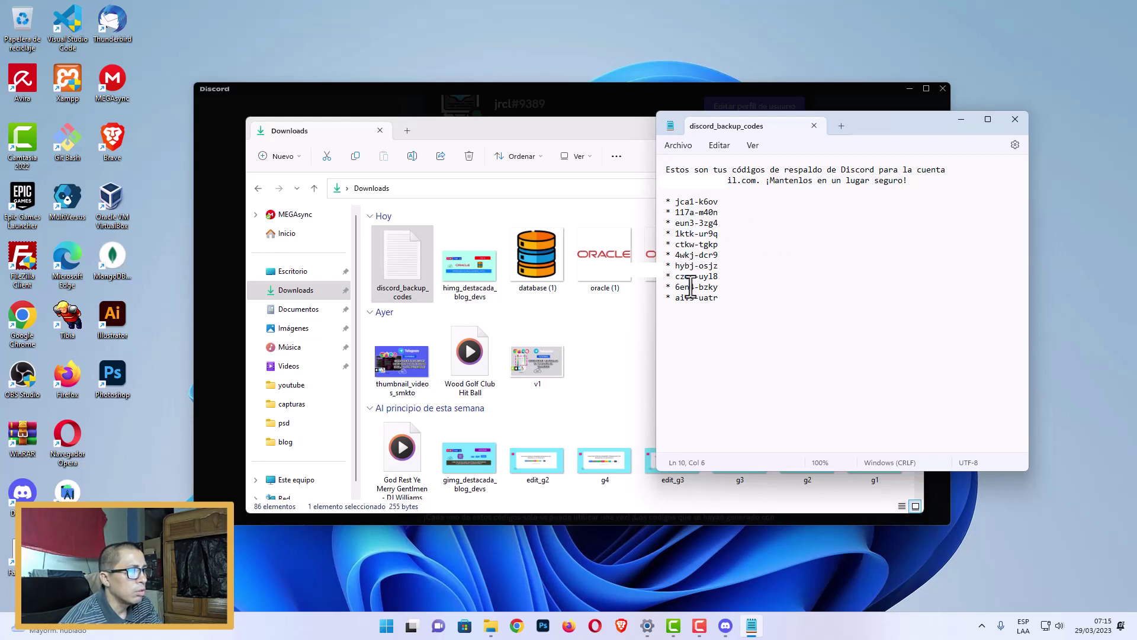
key(shift+Right)
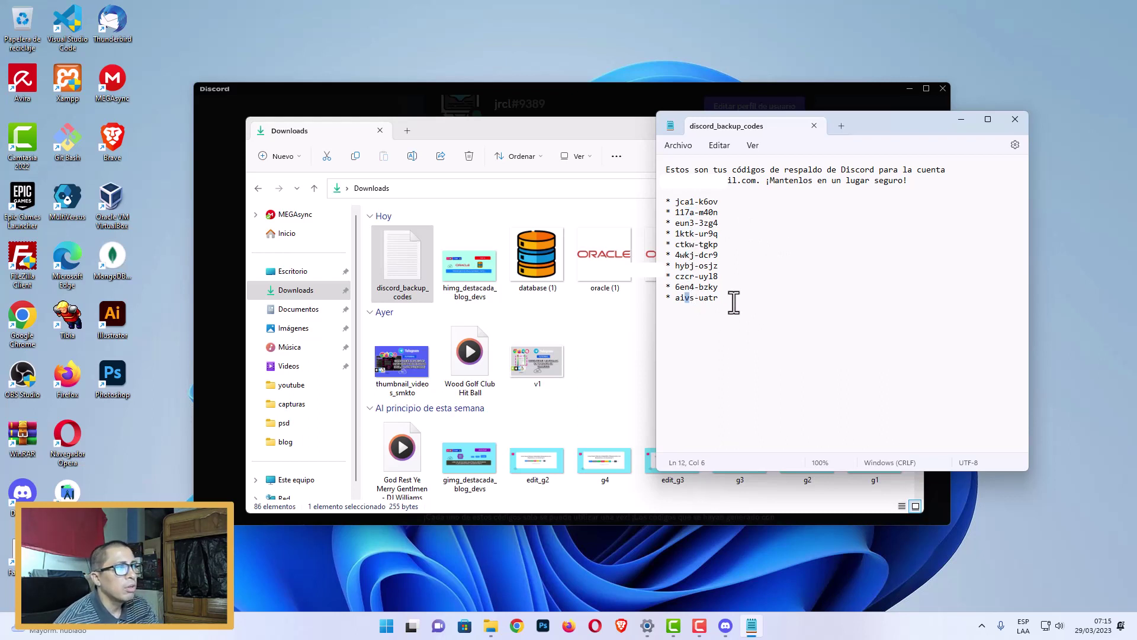
click(709, 298)
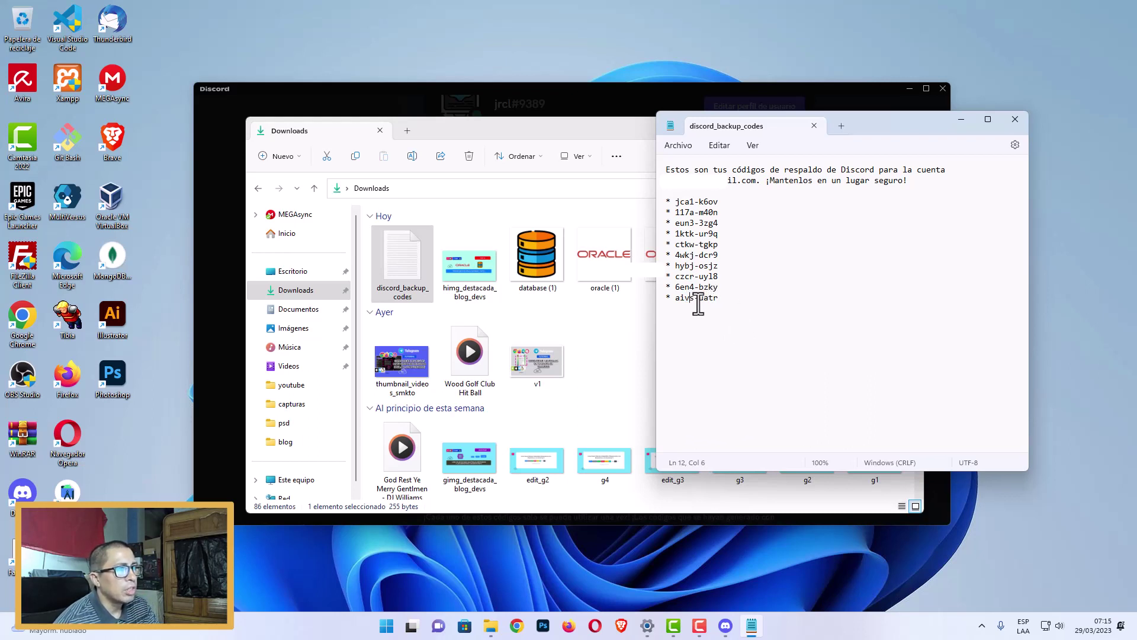
drag(693, 300, 718, 300)
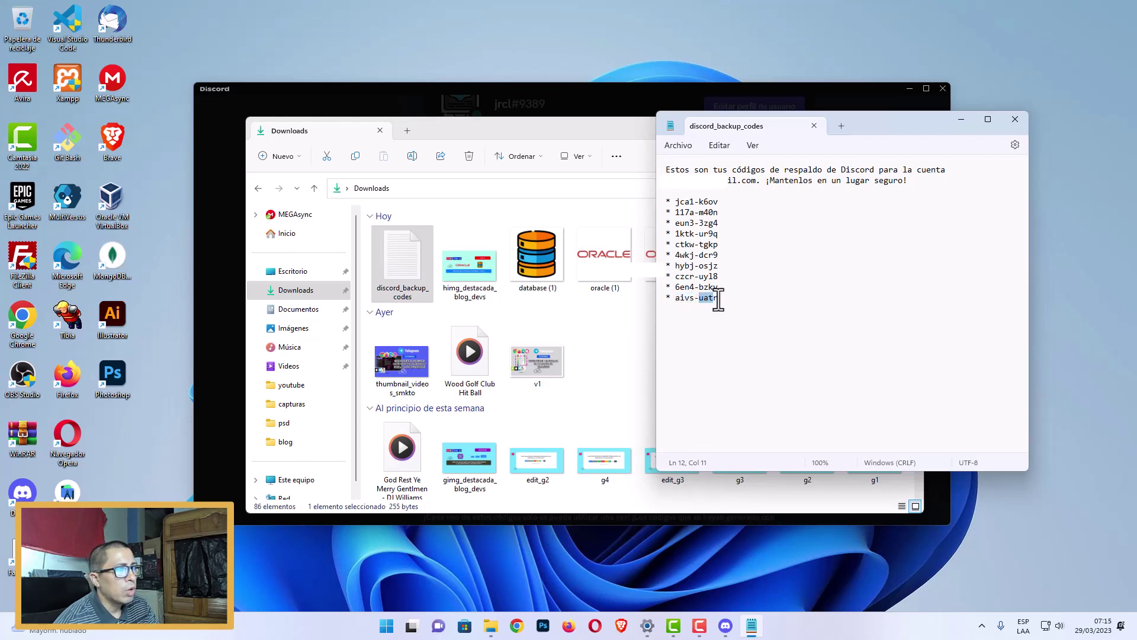
click(697, 298)
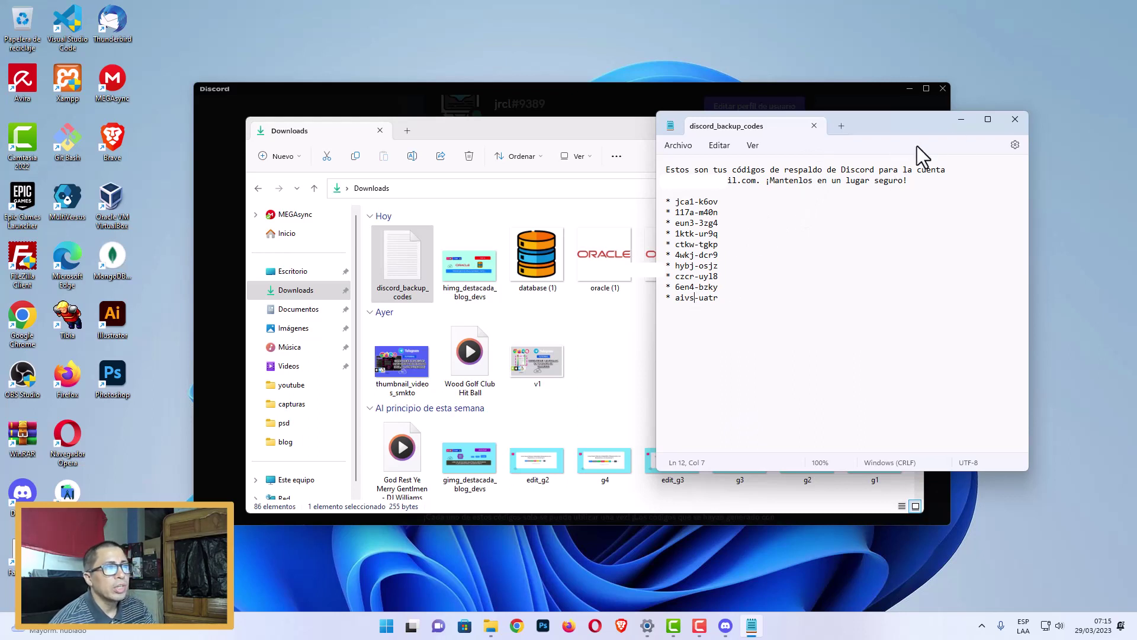
click(963, 123)
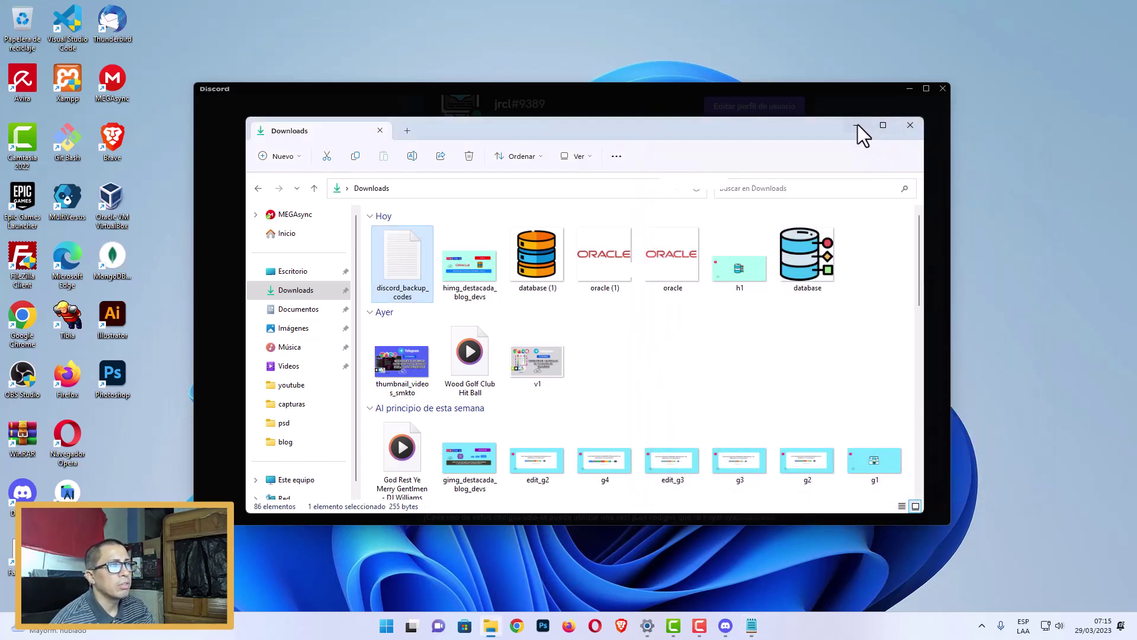
click(858, 124)
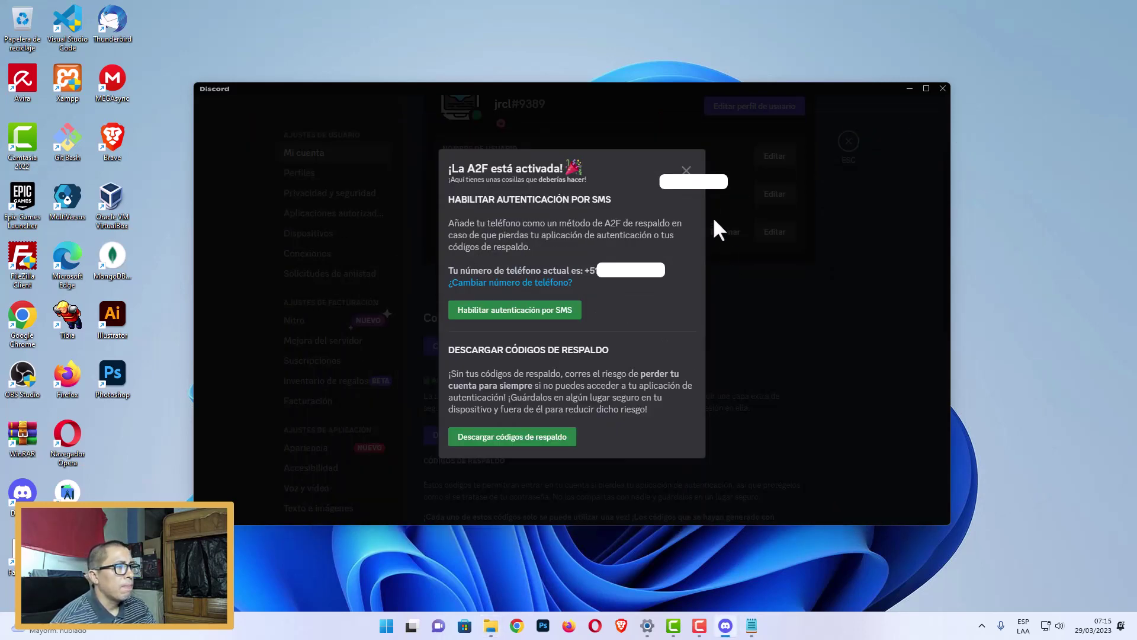
- Dismiss the A2F confirmation, log out through User Settings, and close the Discord window
click(686, 170)
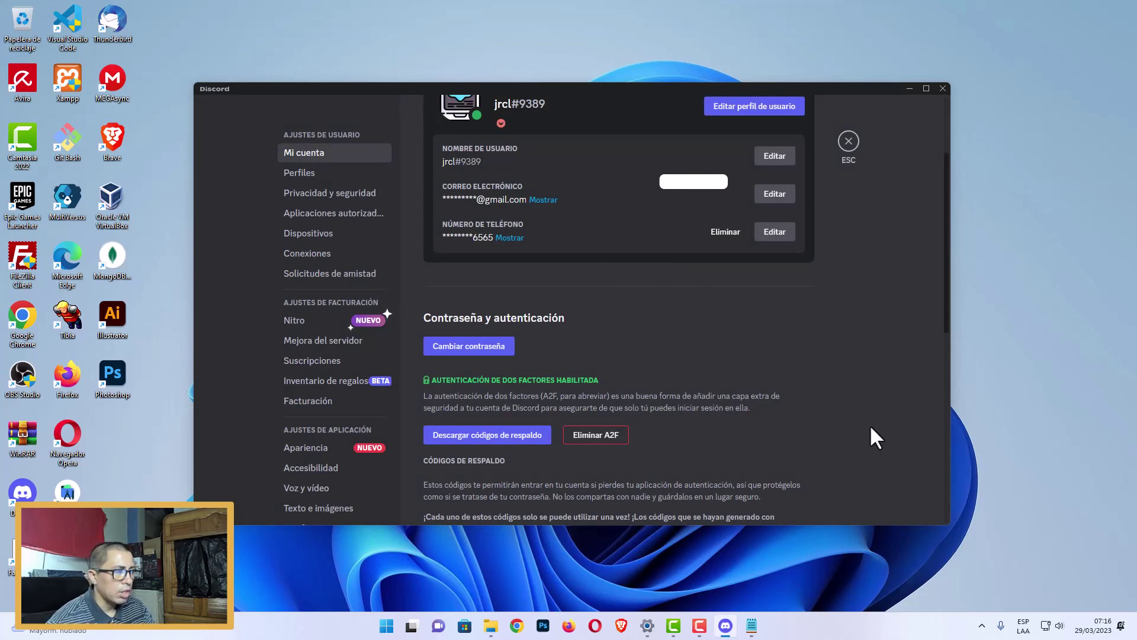
click(851, 144)
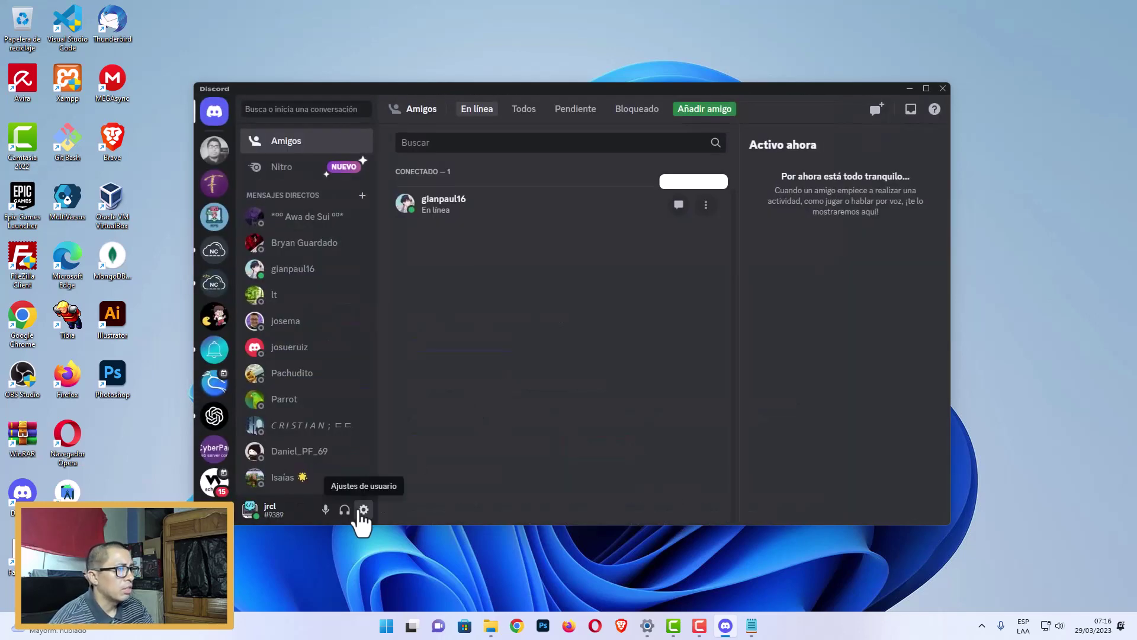
click(364, 509)
scroll(594, 460, down, 5)
scroll(319, 462, down, 7)
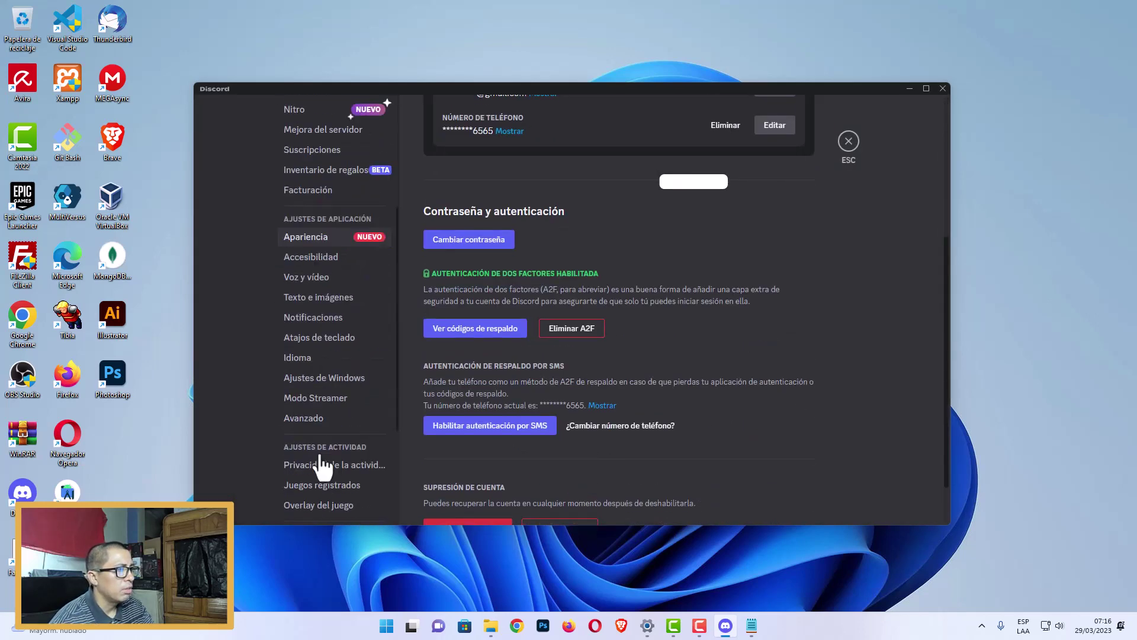
click(325, 413)
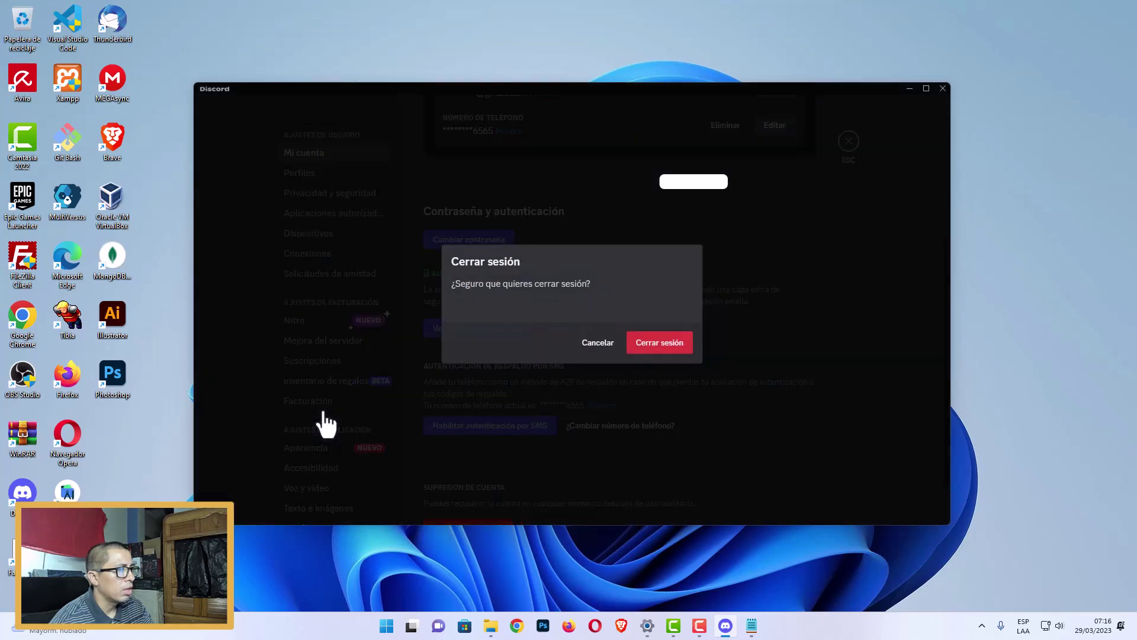
click(666, 344)
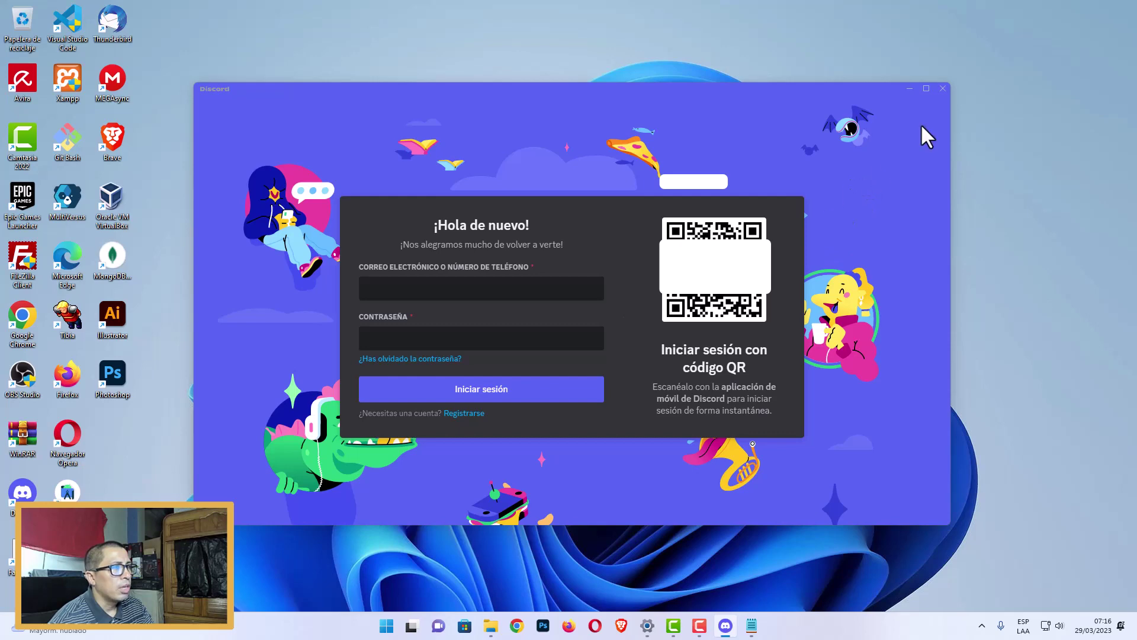
click(942, 89)
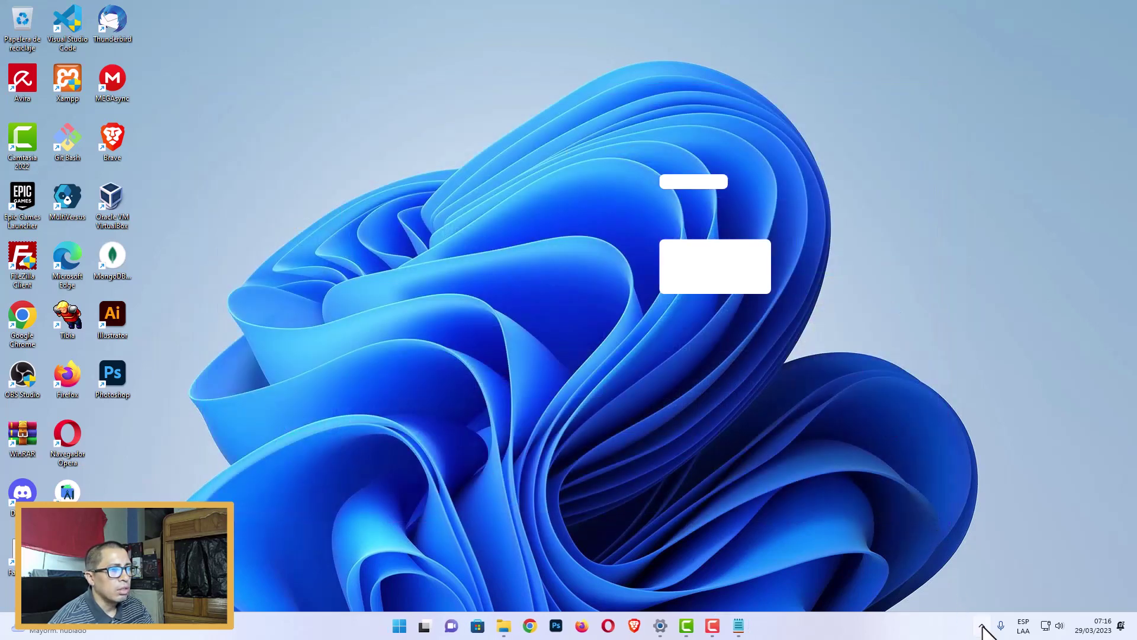
- Quit Discord from its notification-area icon and relaunch it from the desktop shortcut
click(982, 626)
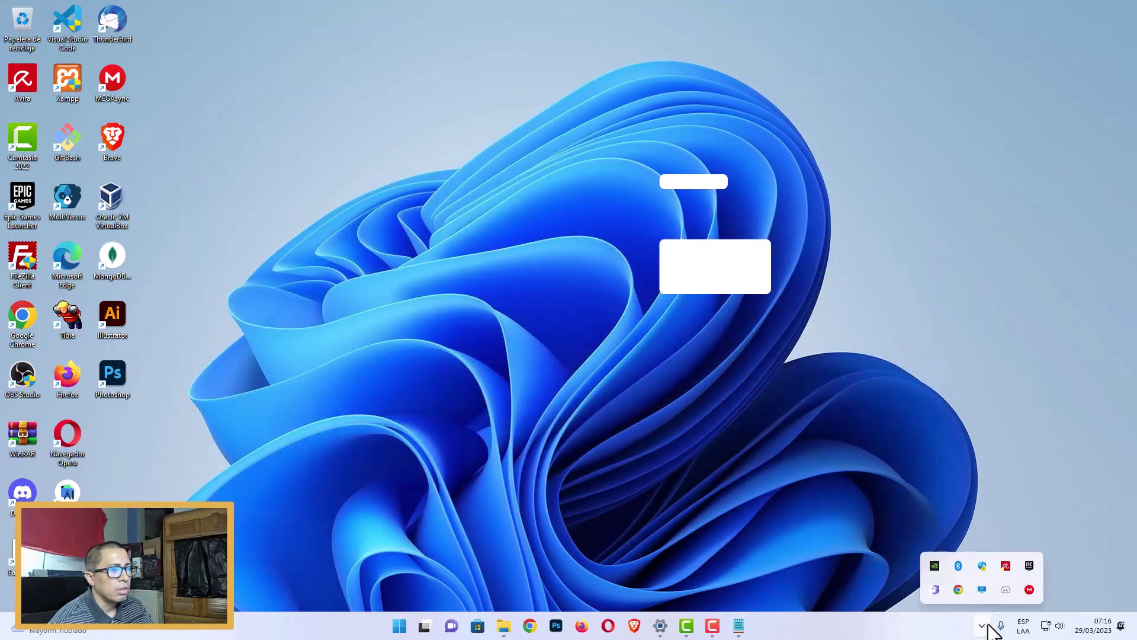
click(1006, 592)
click(983, 625)
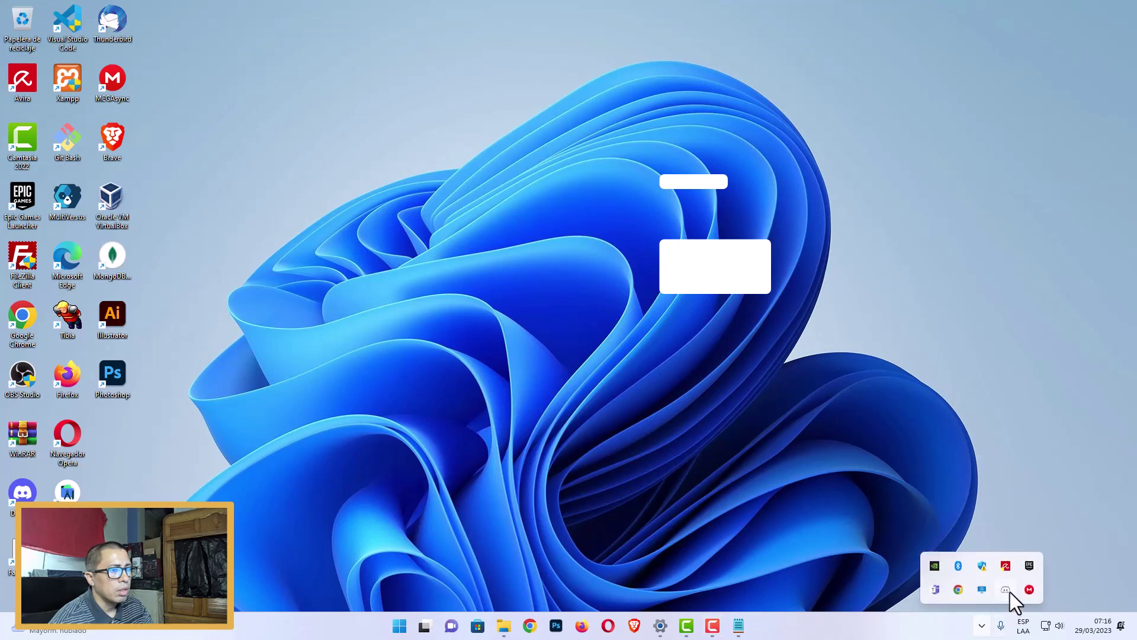
right_click(1006, 591)
click(1030, 583)
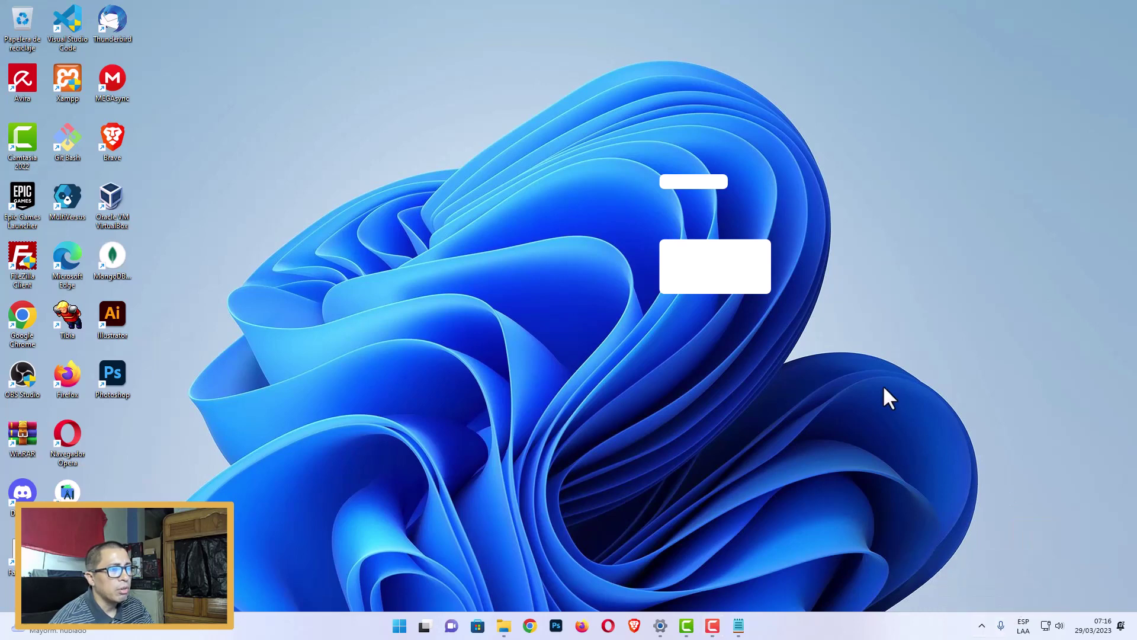
double_click(22, 493)
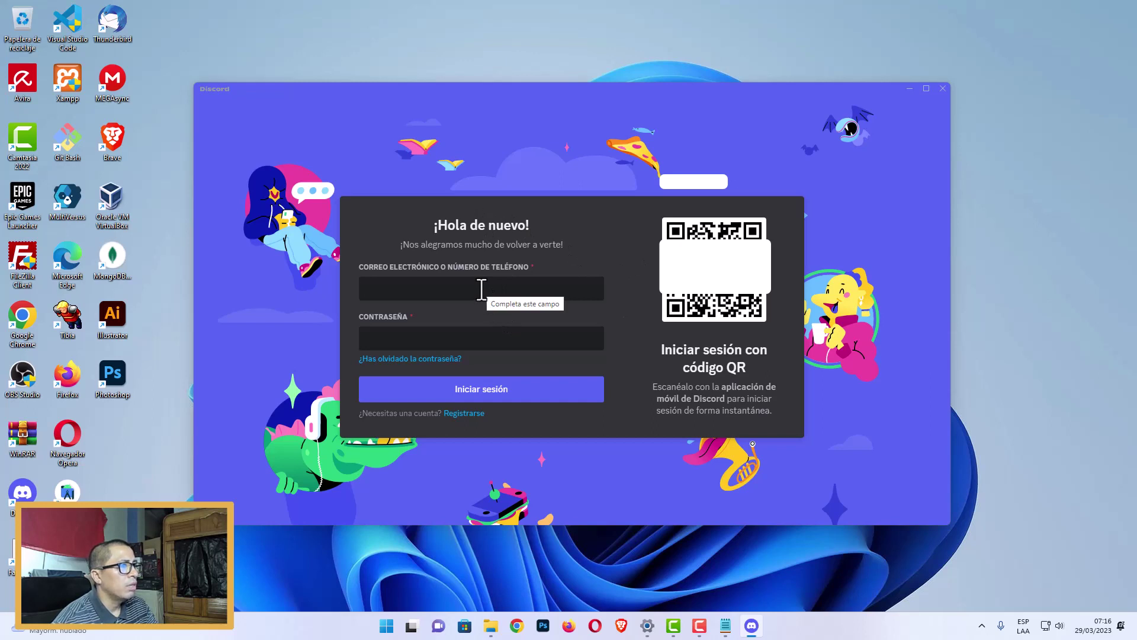
- Paste the account e-mail, type the account password, and submit the login
key(ctrl+v)
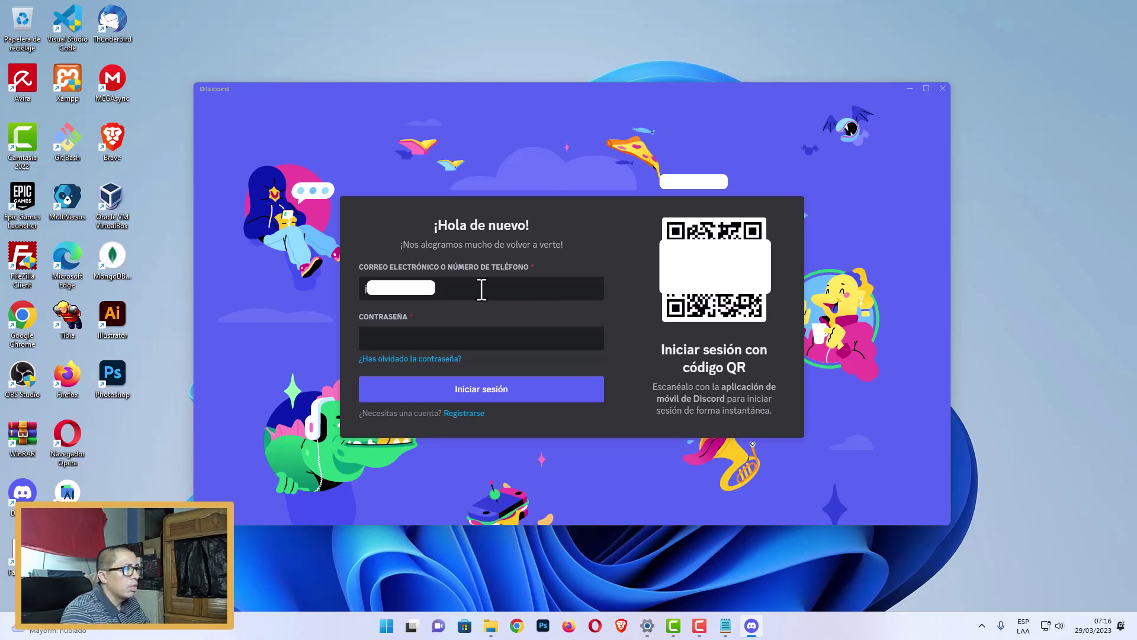
key(ctrl+v)
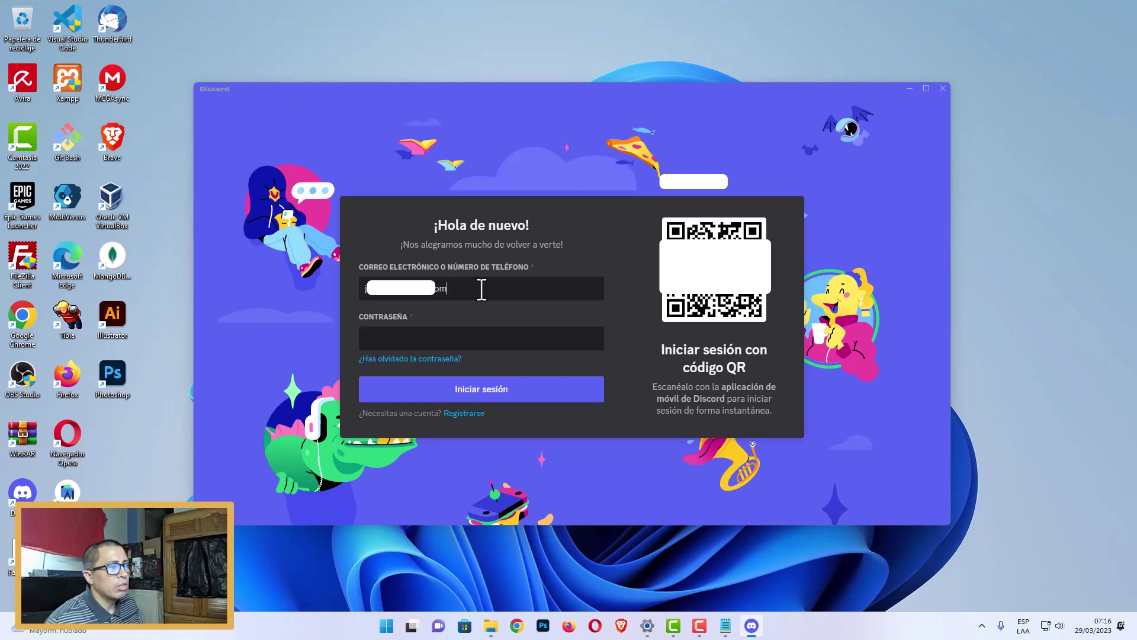
click(435, 339)
text(••)
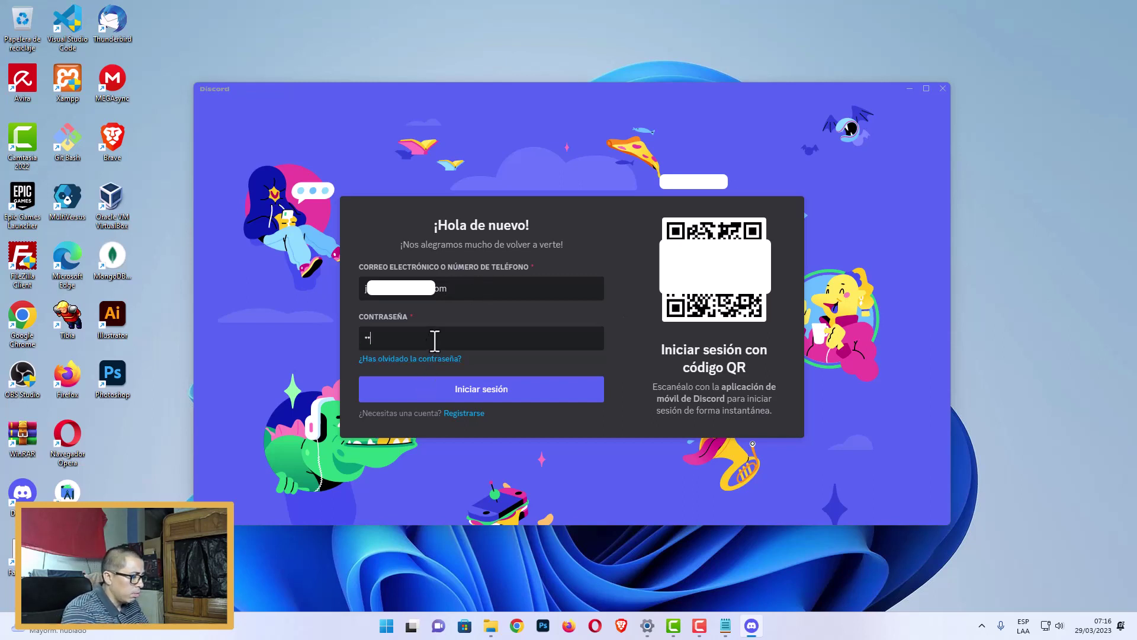
key(BackSpace)
key(BackSpace)
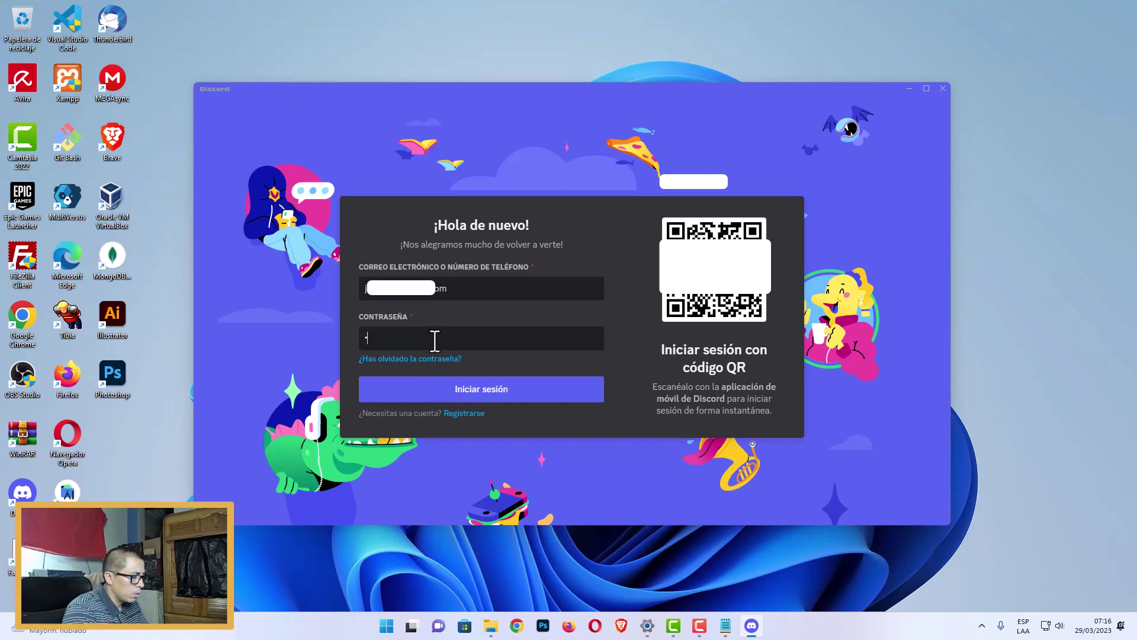
text(•••••••••)
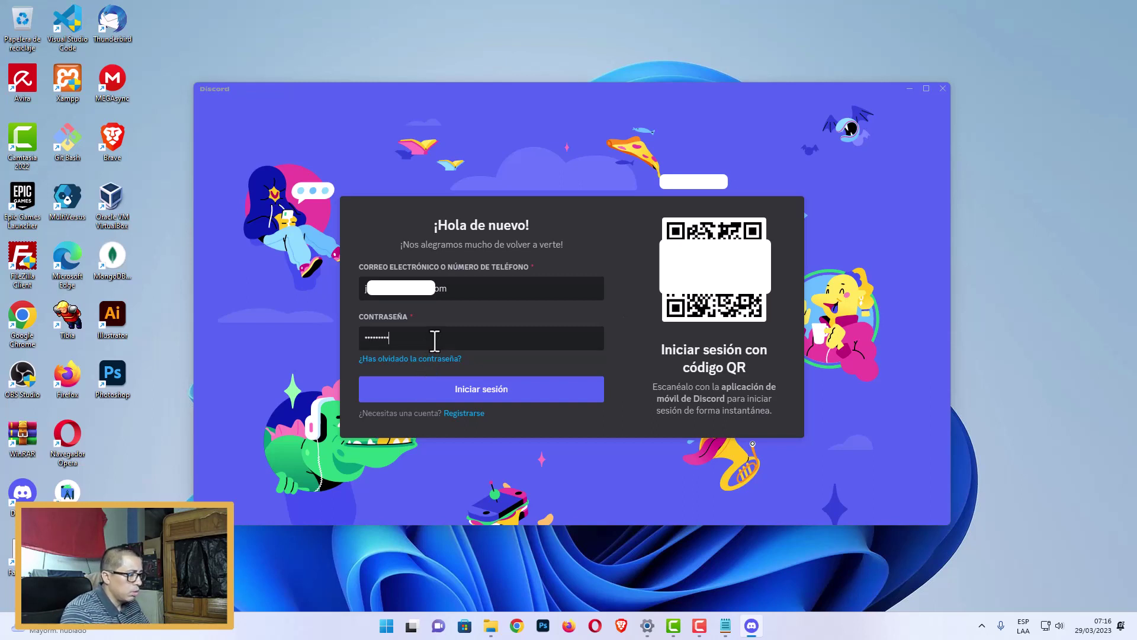
click(534, 391)
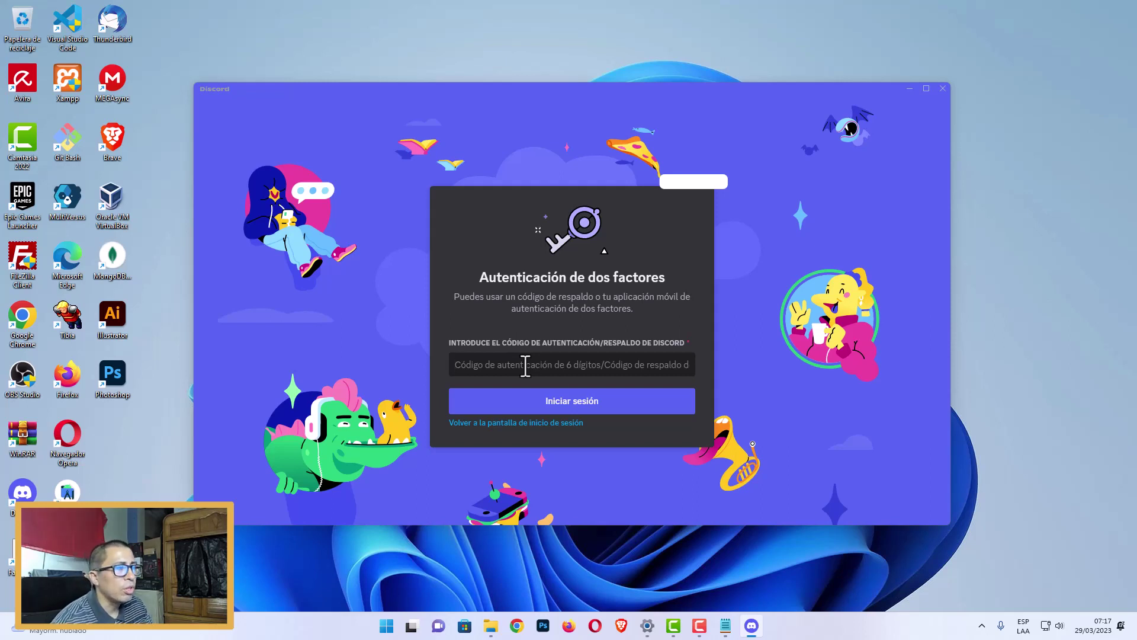
- Bring the backup codes file forward in Notepad and copy the first code
click(725, 626)
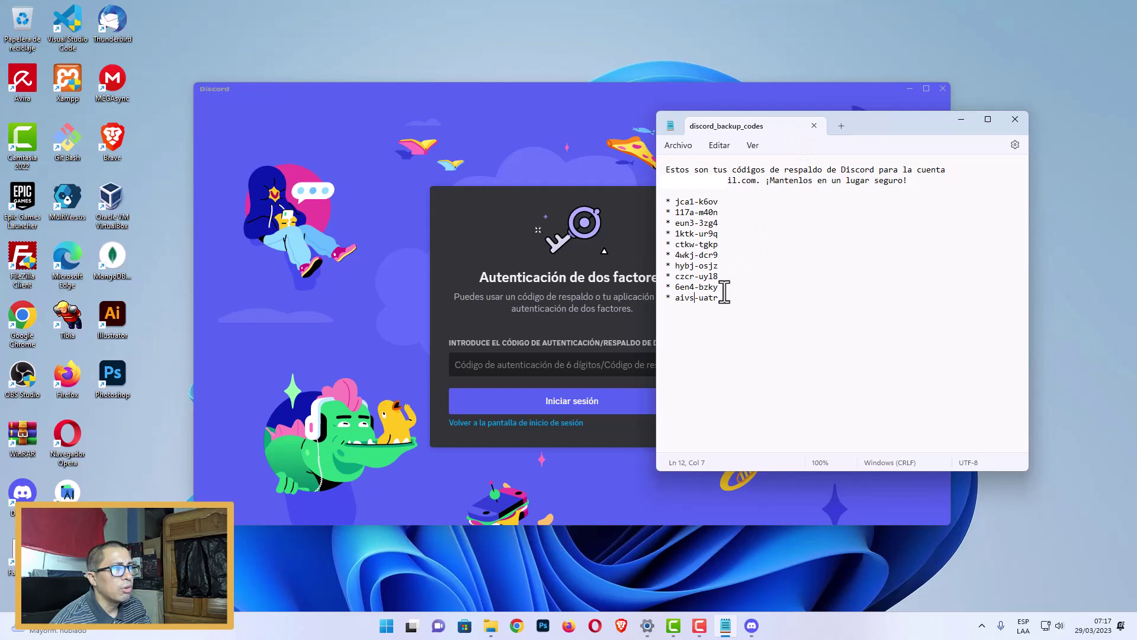
drag(724, 299, 703, 208)
click(703, 207)
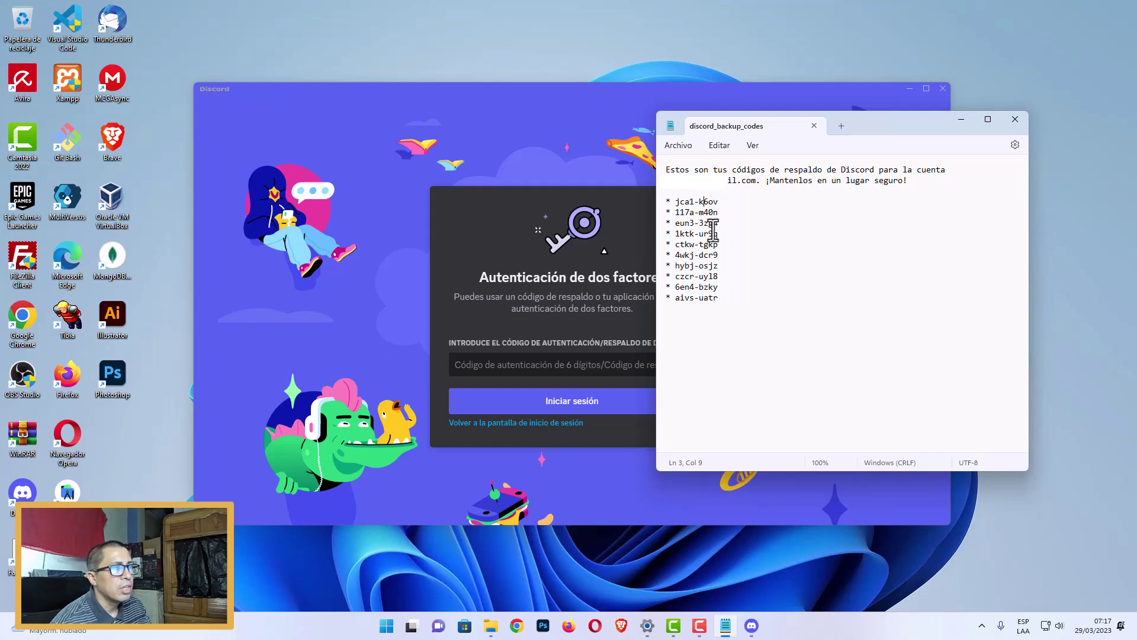
drag(676, 213, 718, 201)
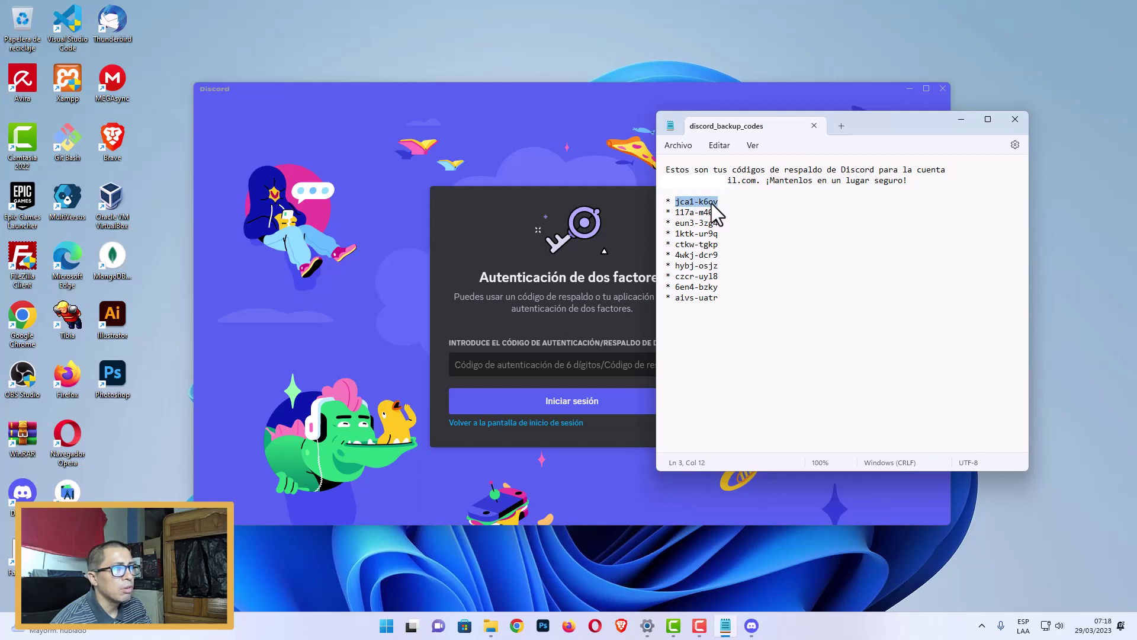
right_click(714, 204)
click(740, 265)
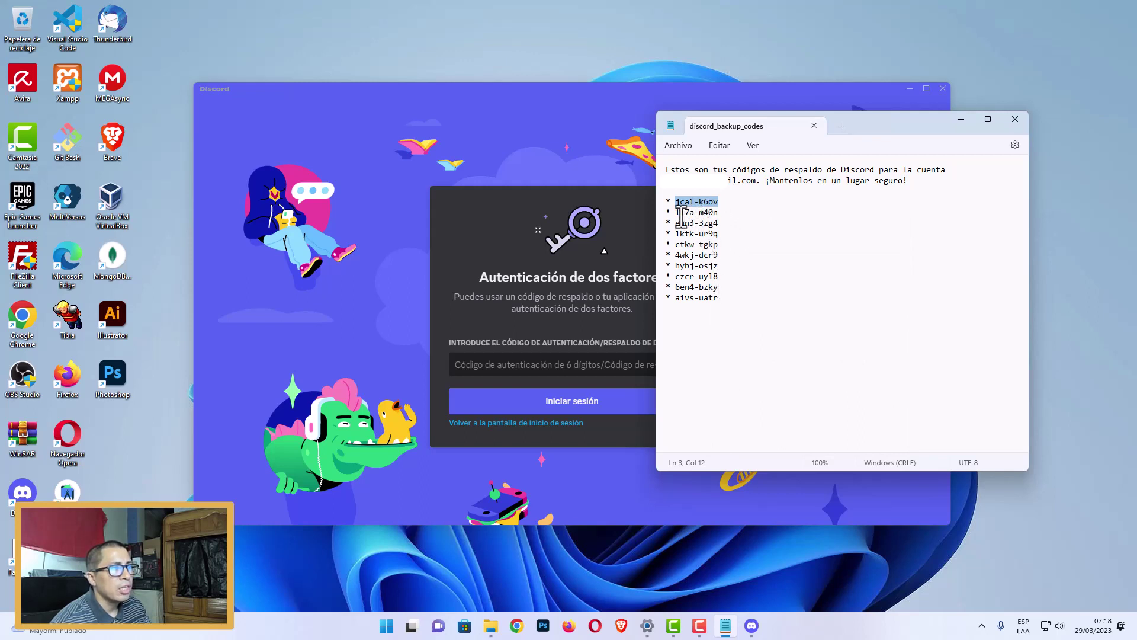
- Reselect and copy the first backup code, then return to Discord's code field
drag(675, 212, 723, 223)
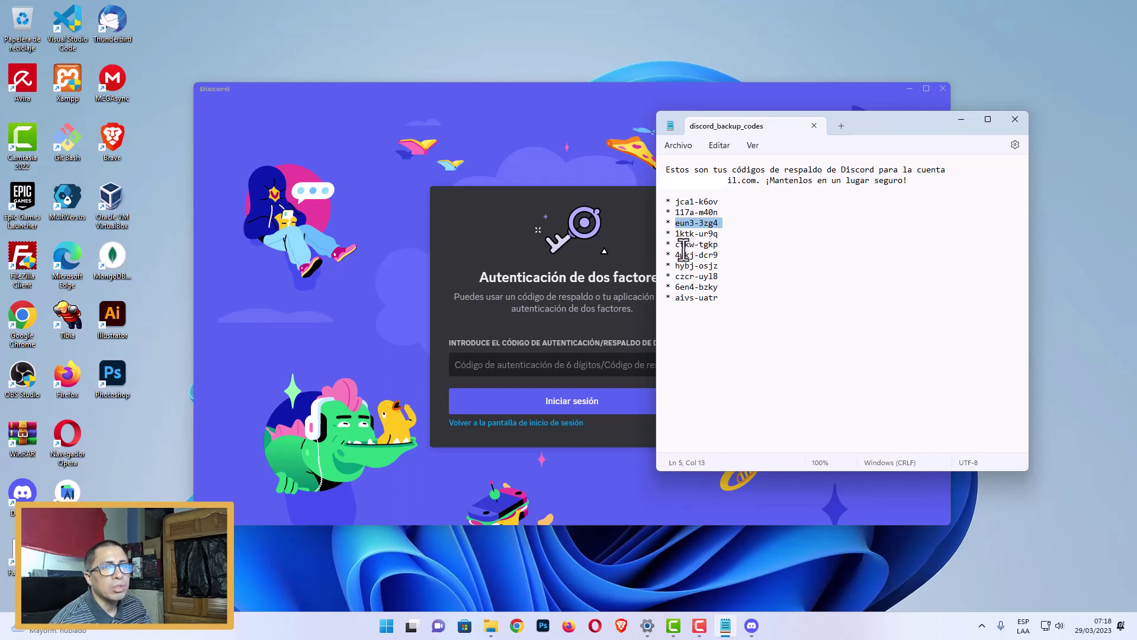
drag(675, 287, 675, 204)
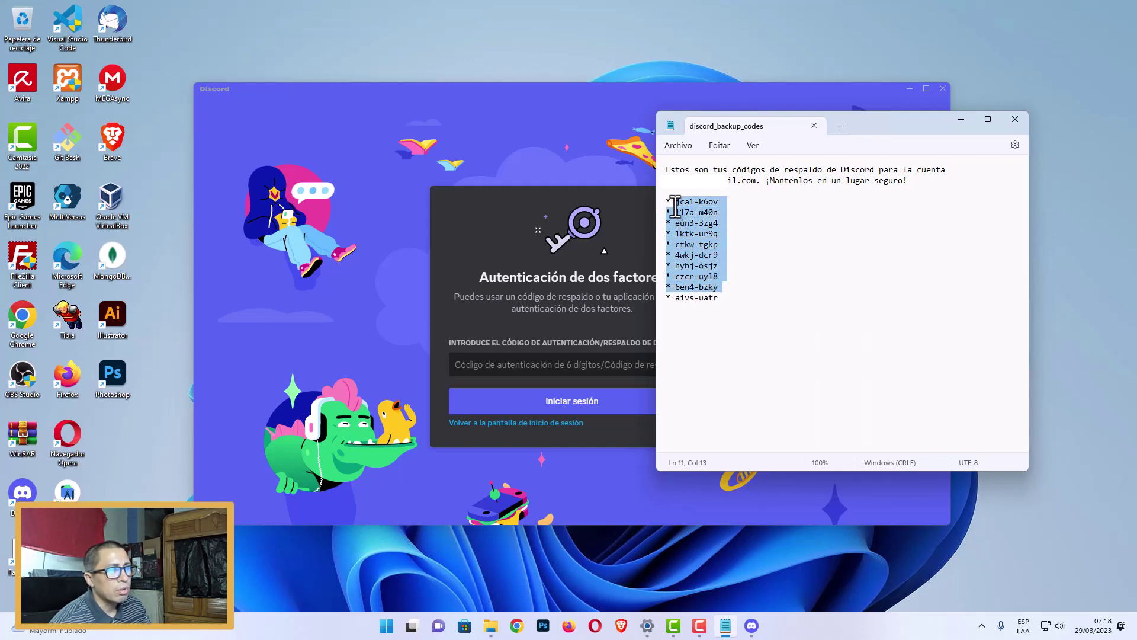
click(718, 289)
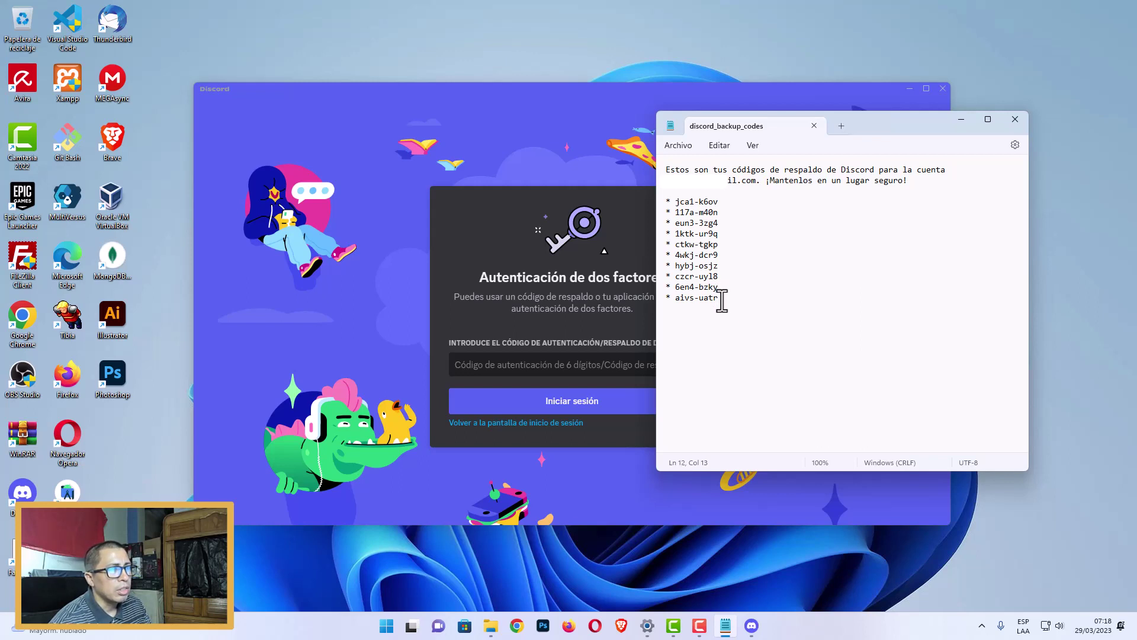
drag(722, 298, 674, 202)
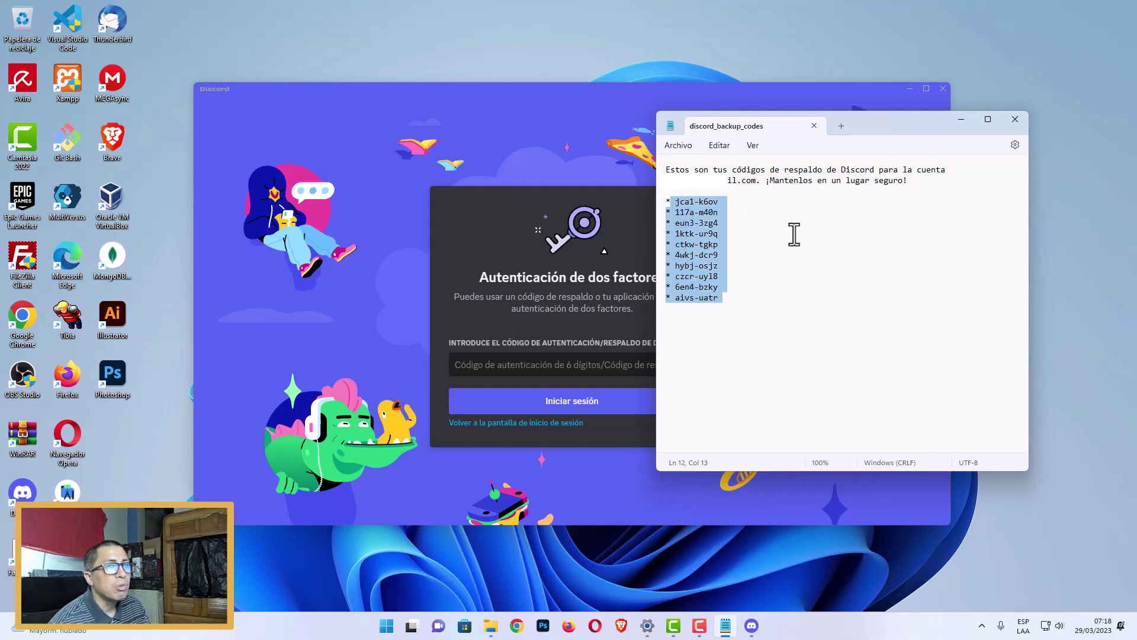
click(746, 292)
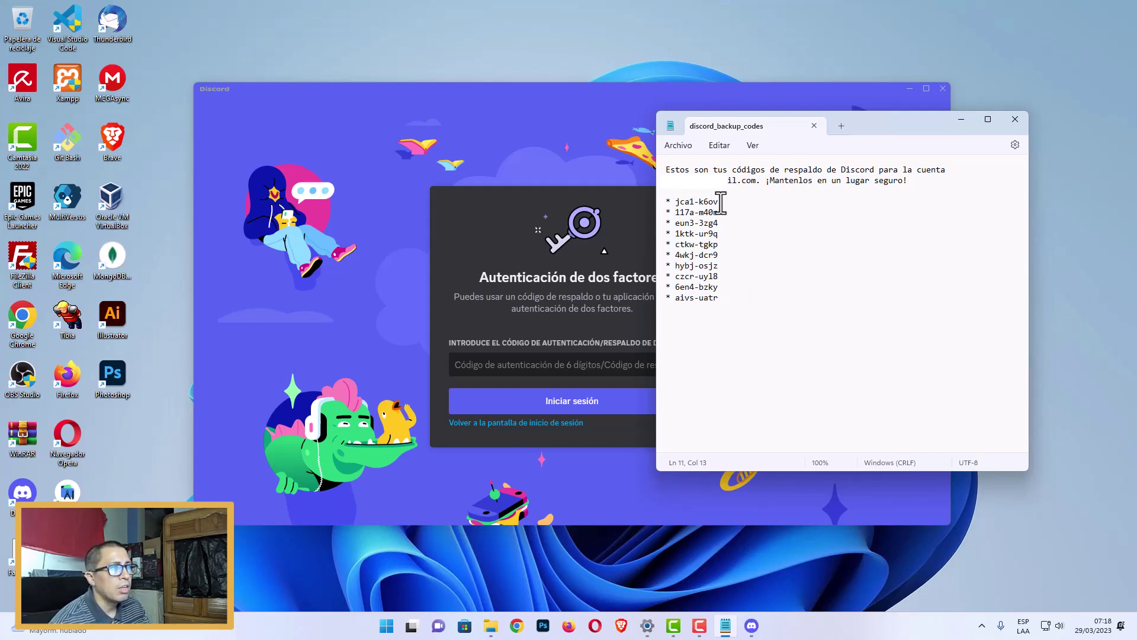
drag(718, 202, 677, 205)
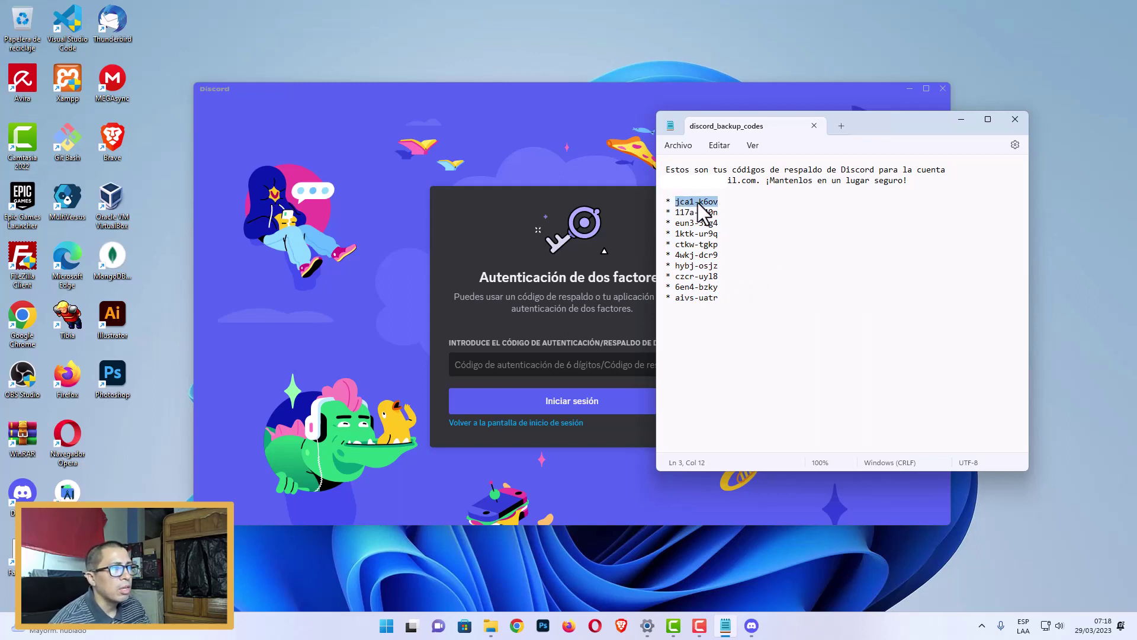
right_click(701, 203)
click(728, 258)
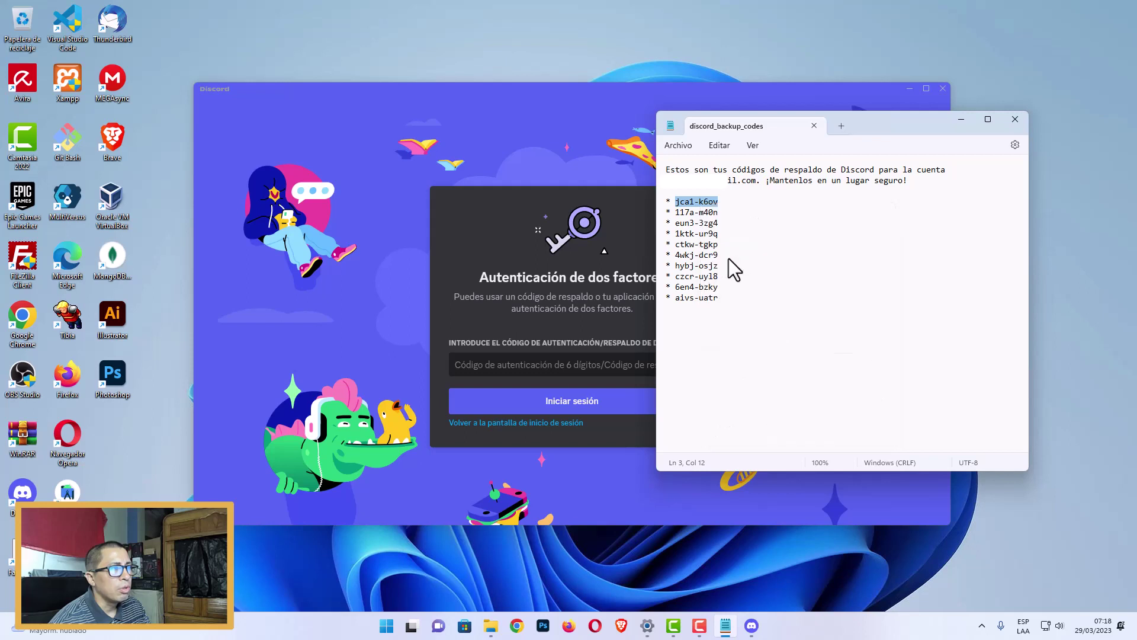
click(678, 203)
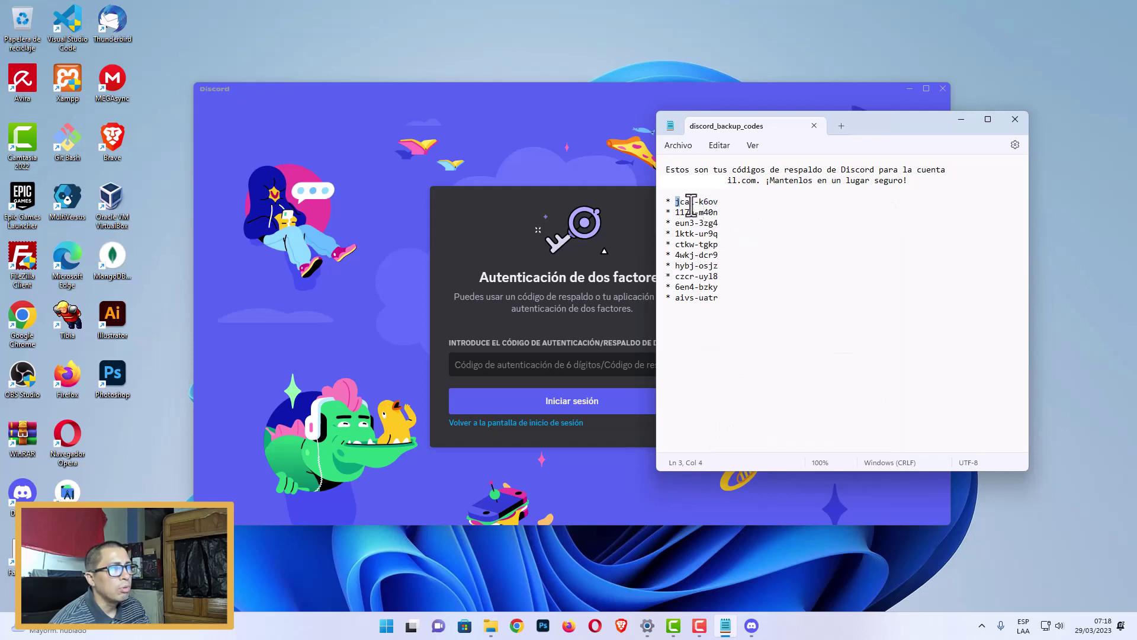
click(730, 205)
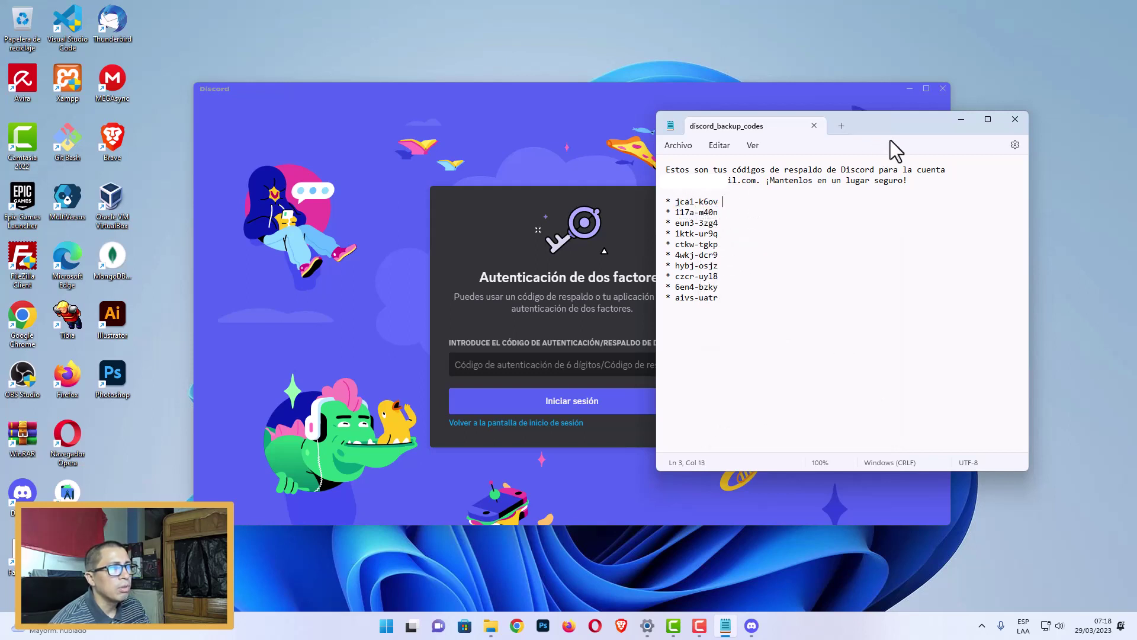
drag(718, 201, 675, 202)
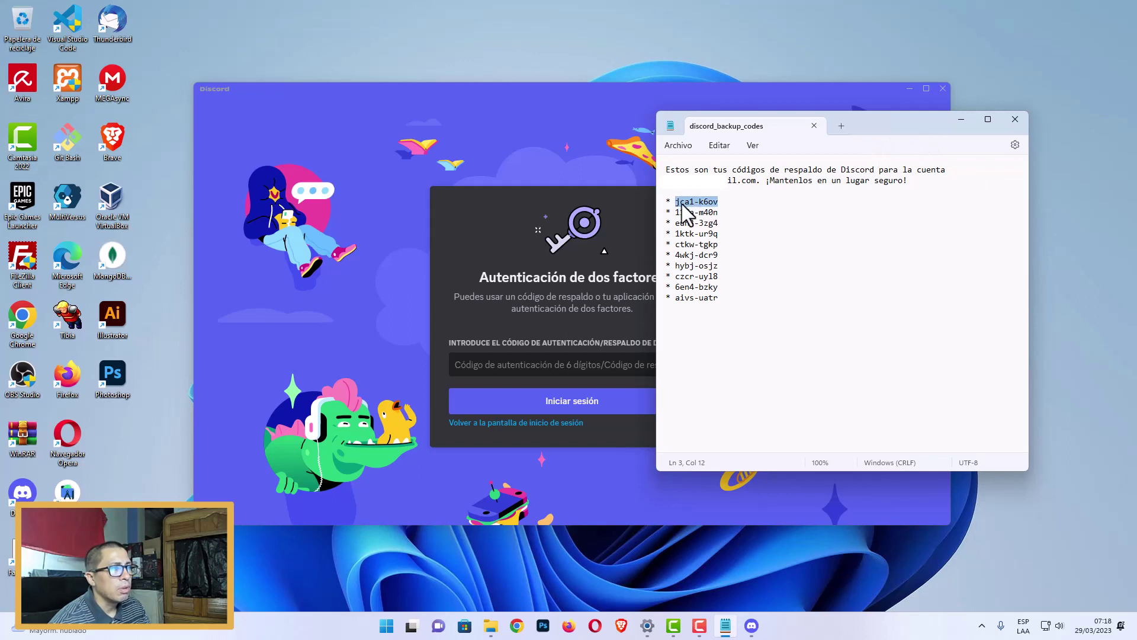
right_click(681, 204)
click(718, 267)
click(620, 362)
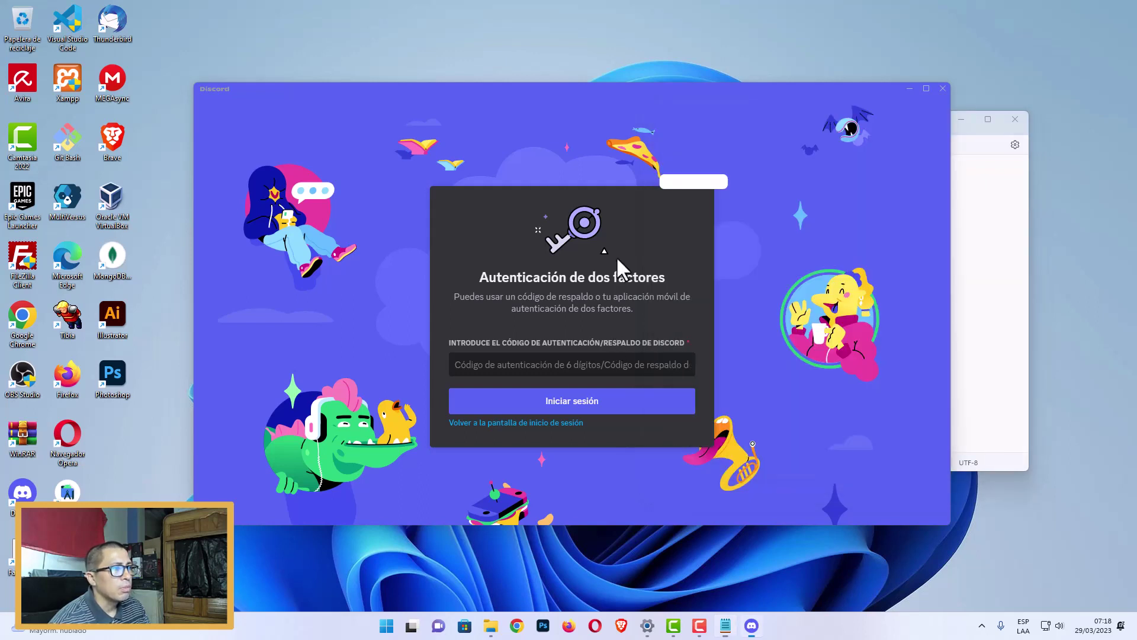
- Paste the first backup code, check it against Notepad, and sign in
right_click(573, 367)
click(592, 425)
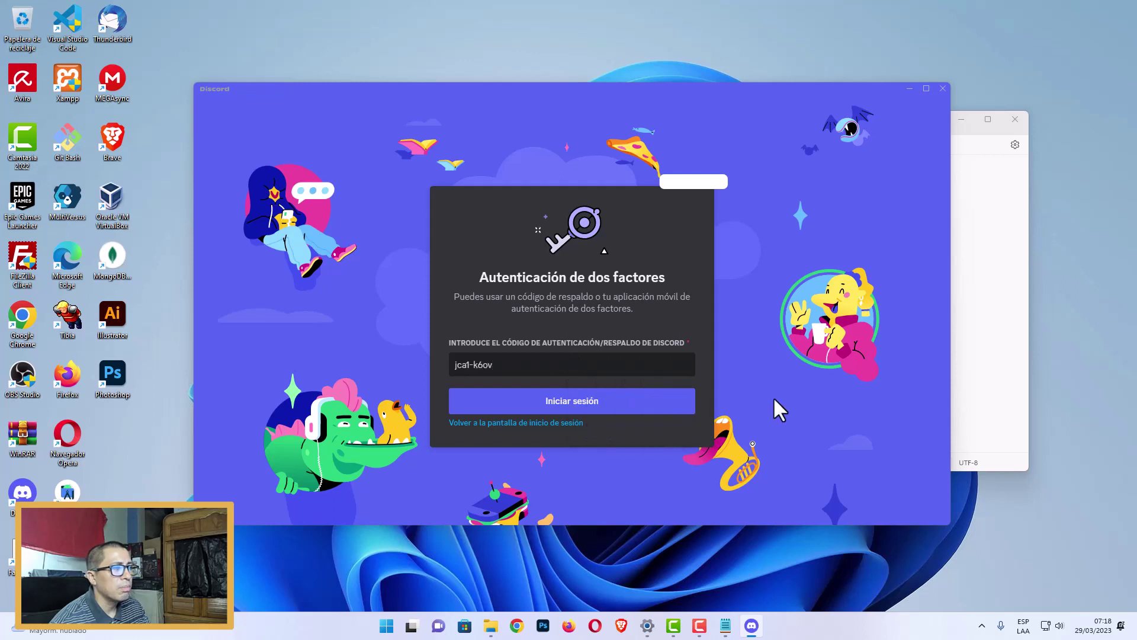
click(965, 331)
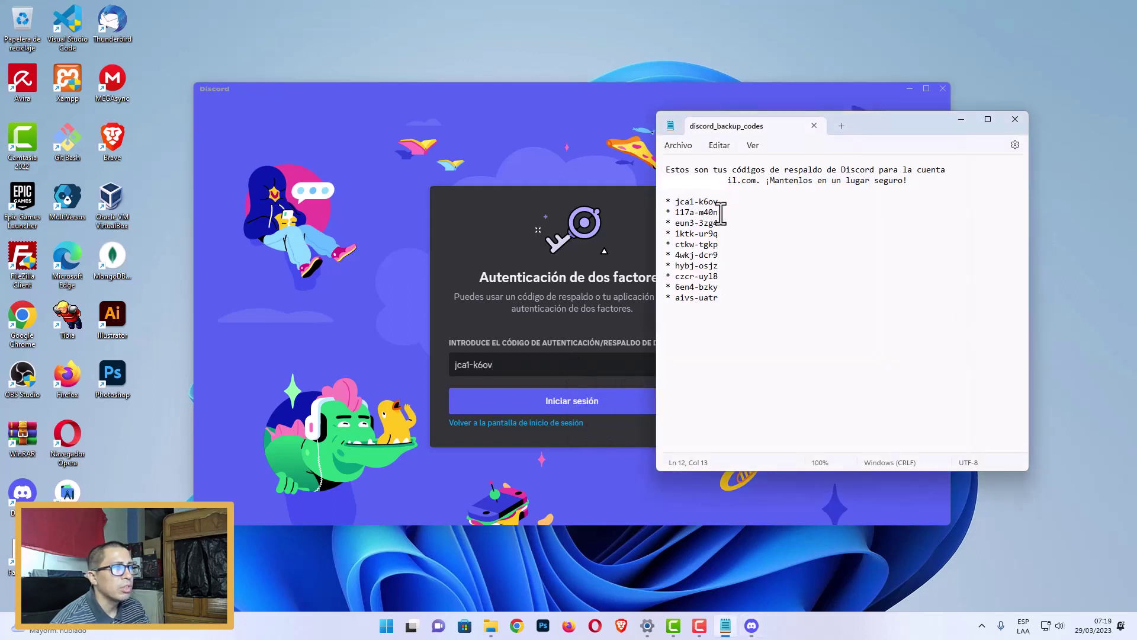
drag(722, 202, 680, 203)
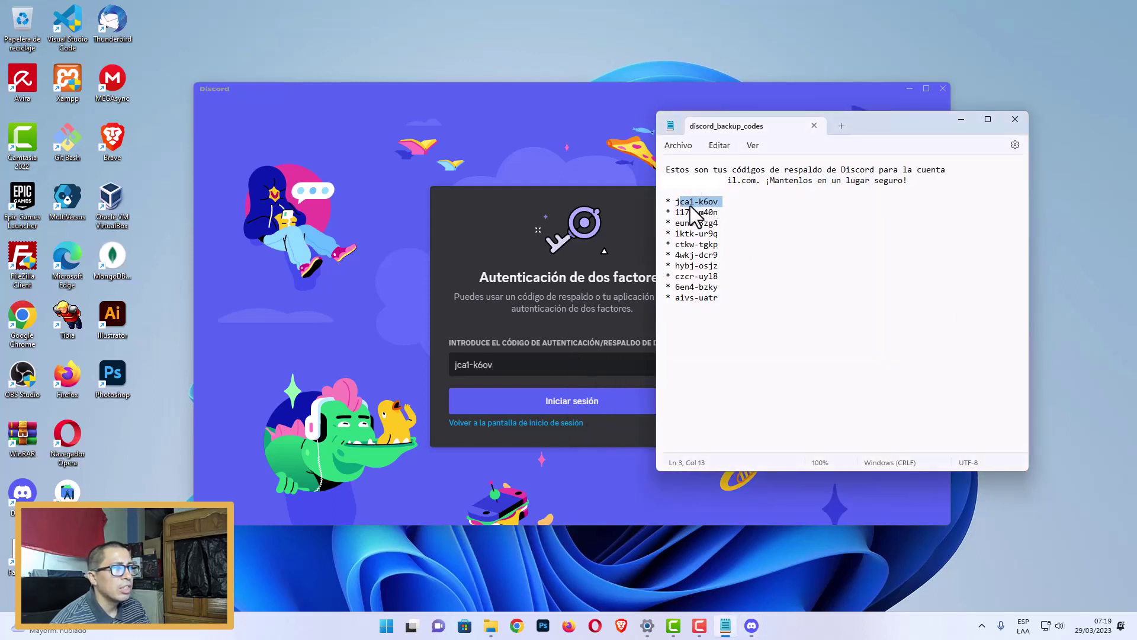
click(707, 207)
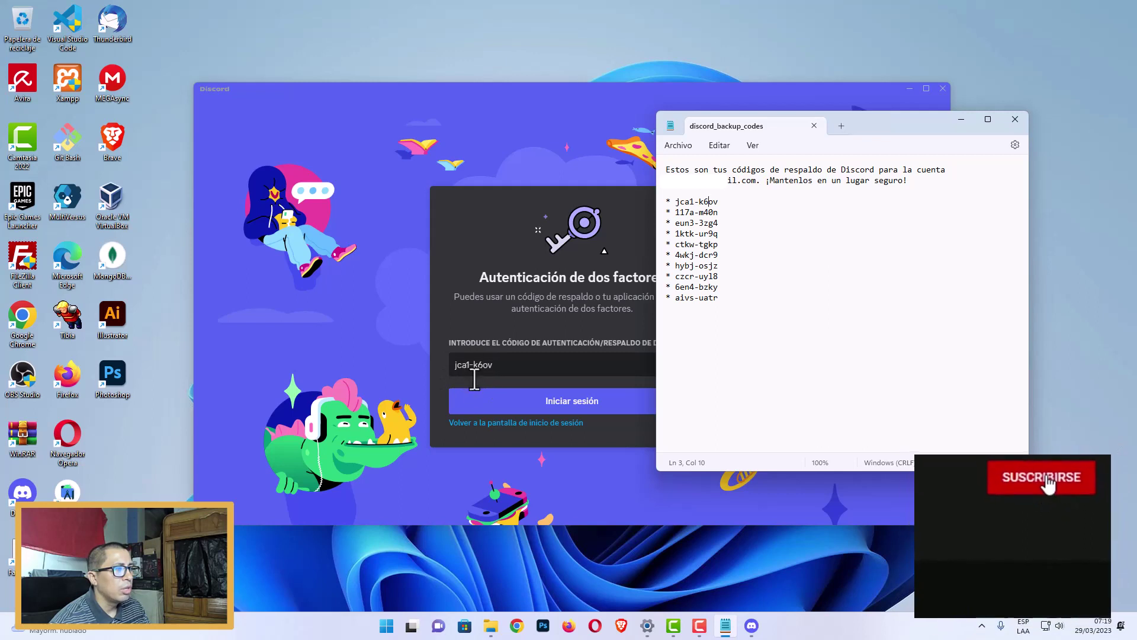
click(571, 330)
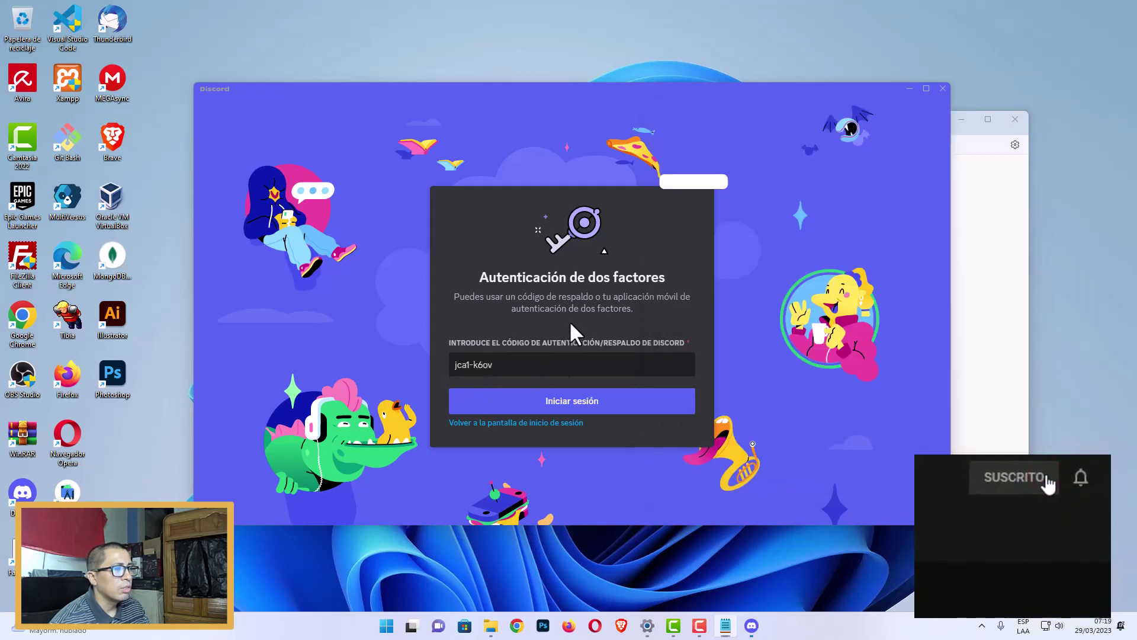
click(571, 398)
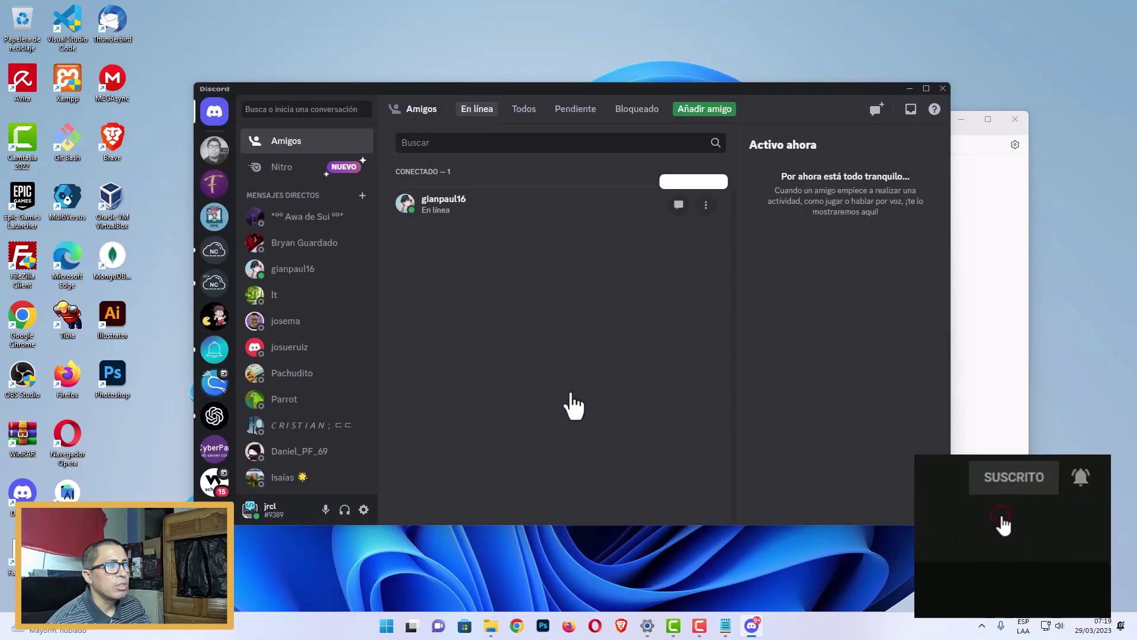
- Bring up the backup codes file, review all ten codes, and minimize Notepad again
click(972, 238)
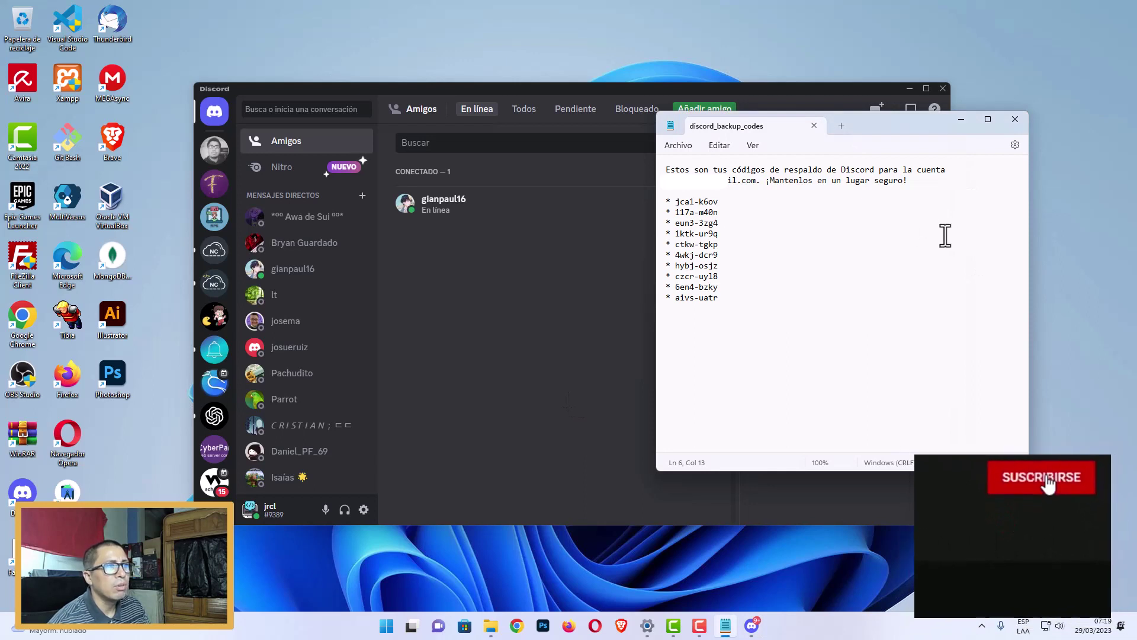
click(957, 120)
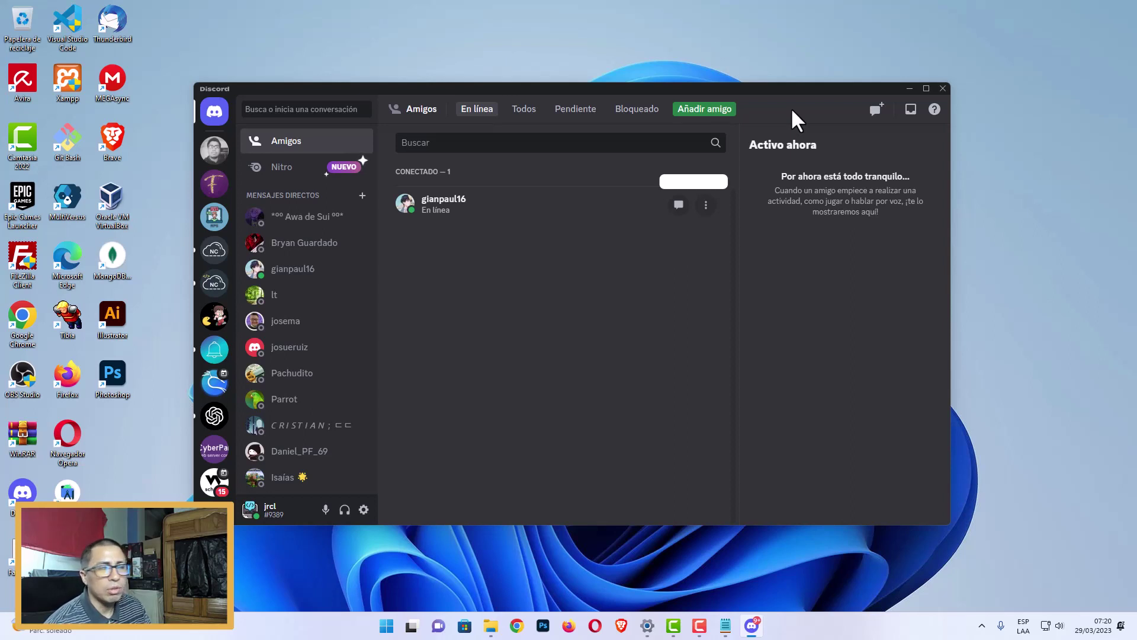
click(726, 625)
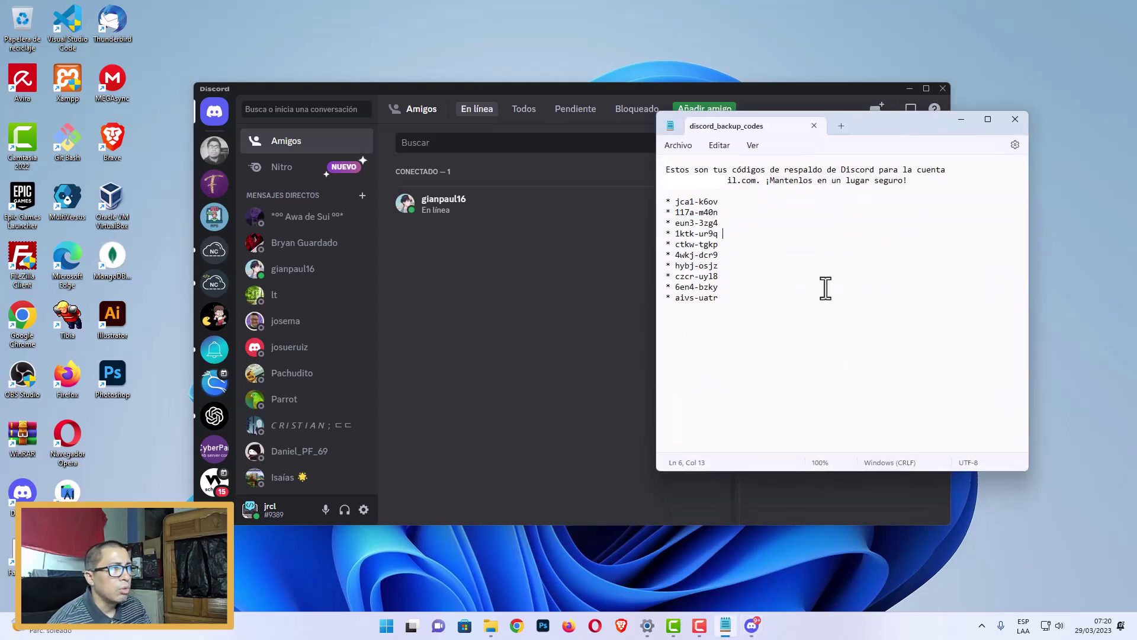
drag(724, 298, 666, 198)
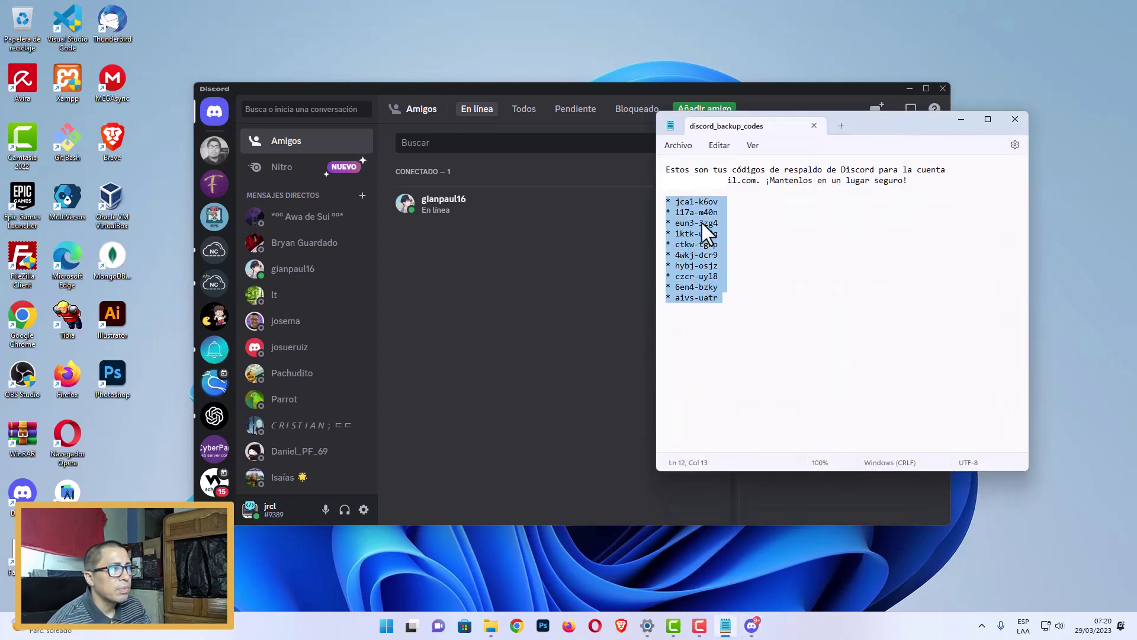
click(709, 230)
drag(718, 288, 667, 200)
drag(718, 298, 675, 300)
click(727, 302)
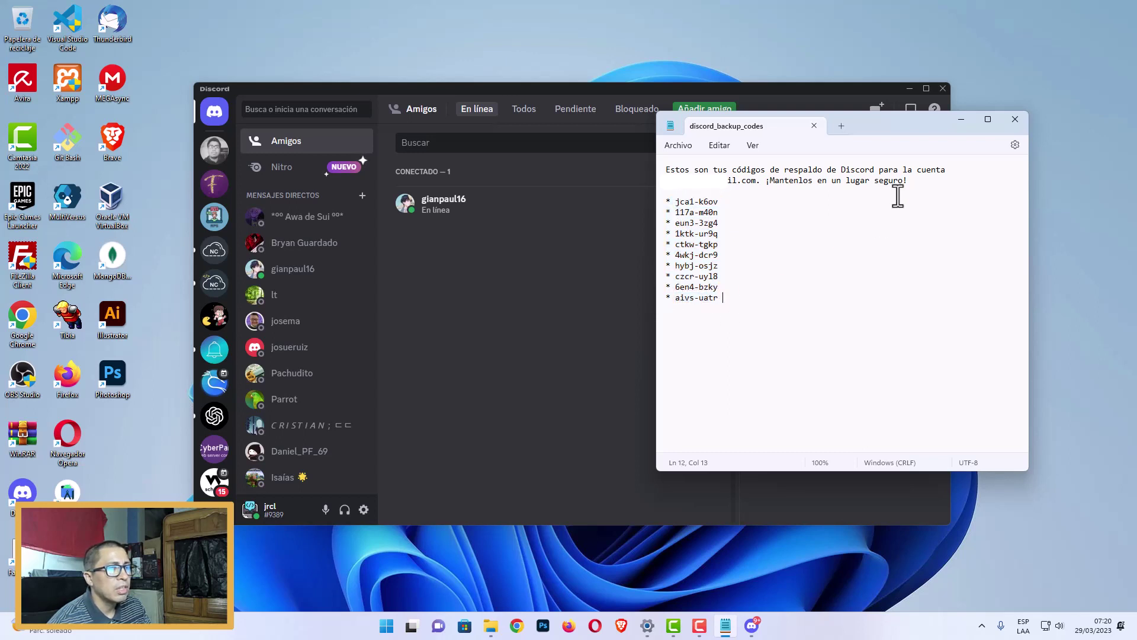
click(958, 121)
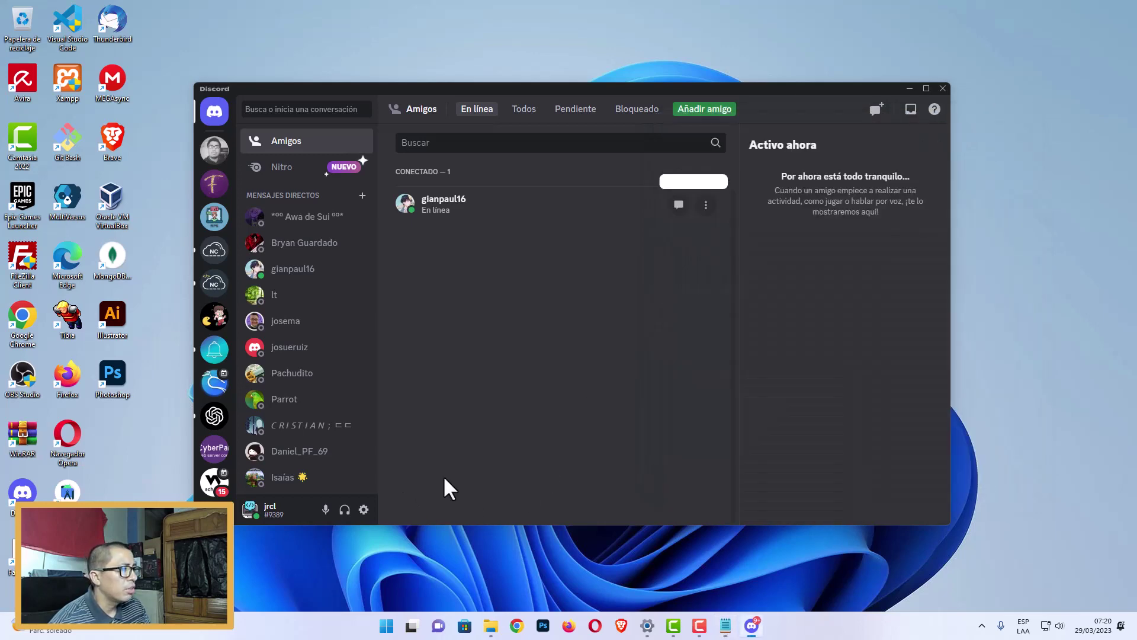
- Open User Settings and request Ver códigos de respaldo under Contraseña y autenticación
click(364, 510)
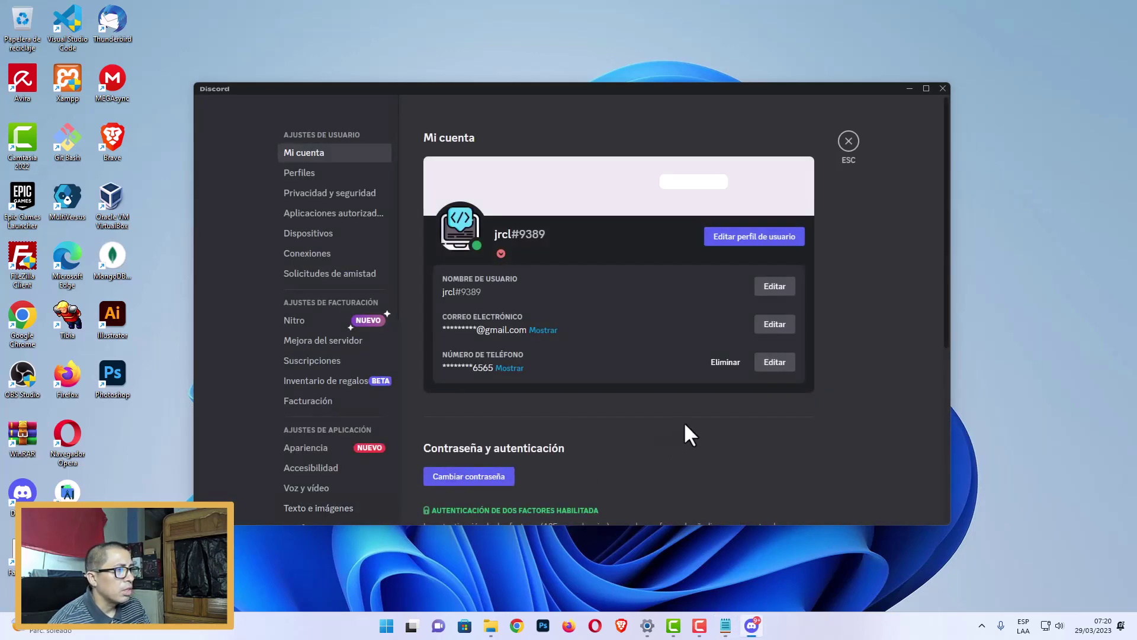
scroll(685, 424, down, 2)
scroll(683, 421, down, 1)
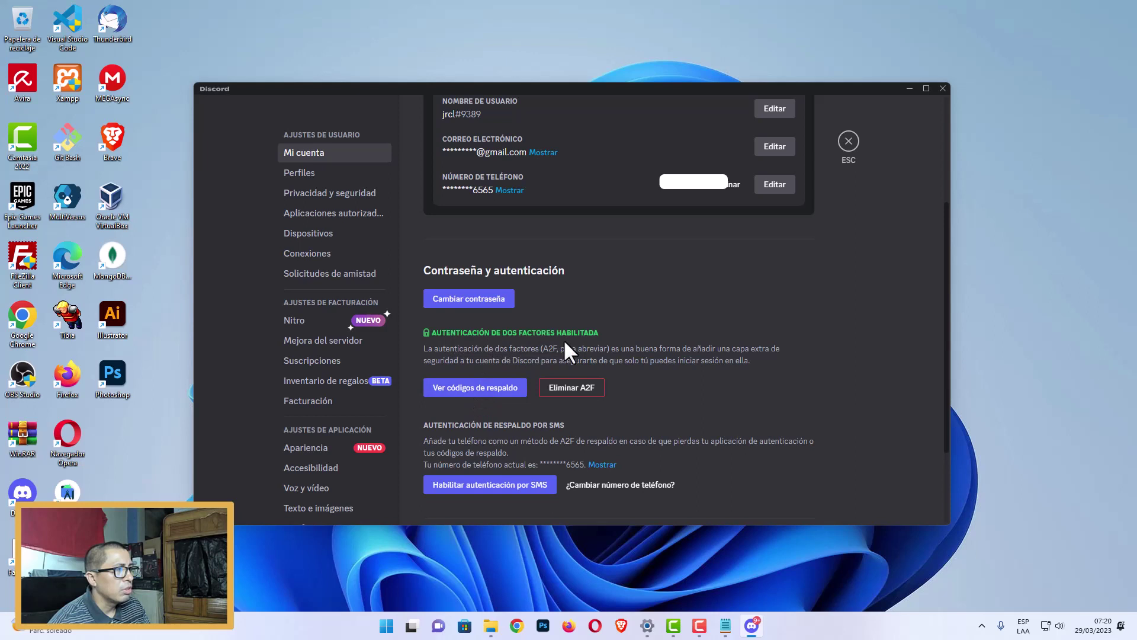
scroll(541, 346, up, 1)
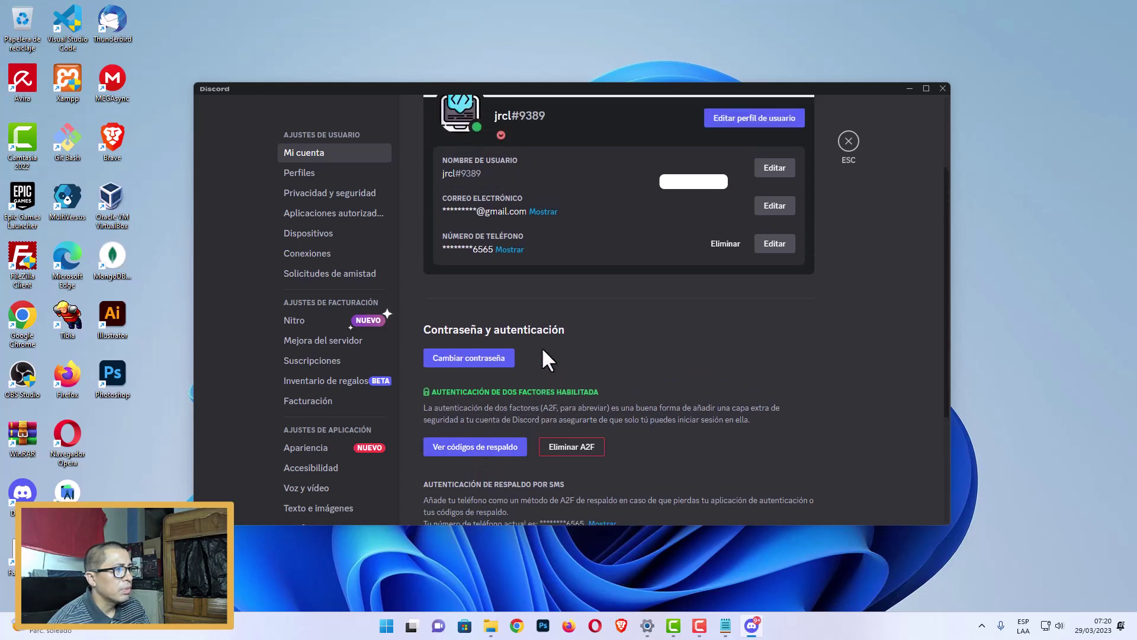
click(483, 448)
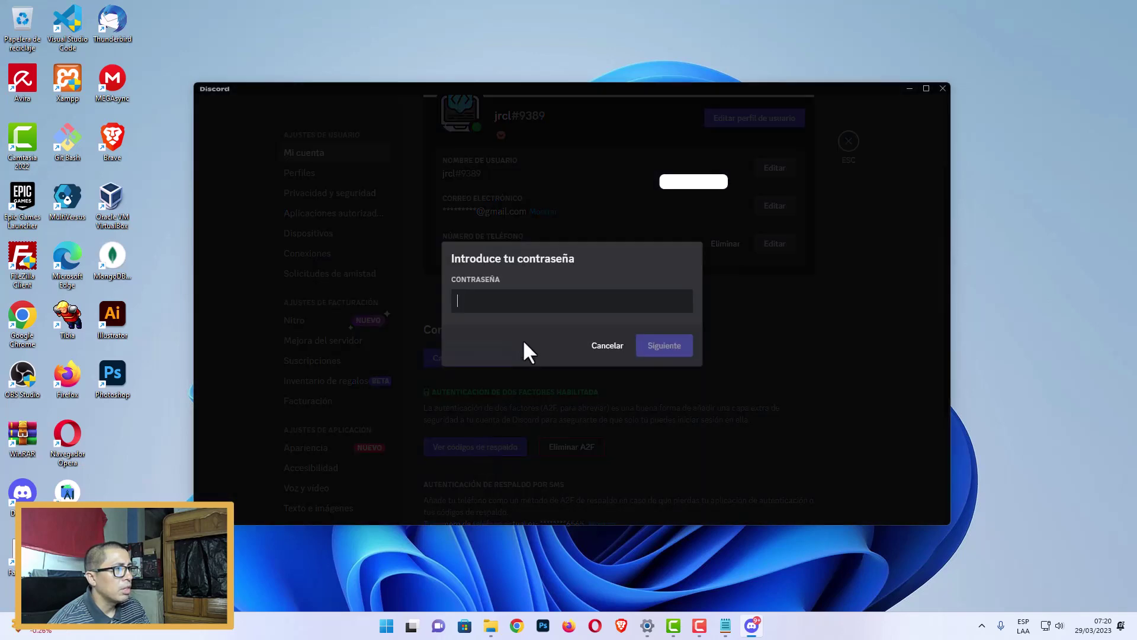
- Submit the account password, then switch to the Gmail inbox
text(•••••)
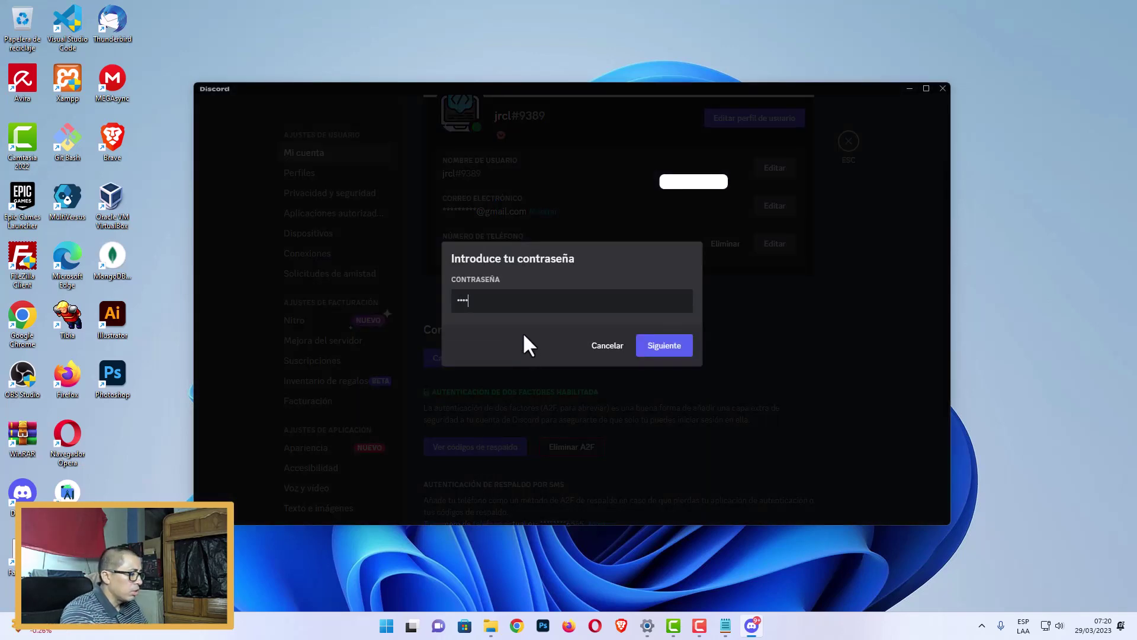
text(•••••)
key(Return)
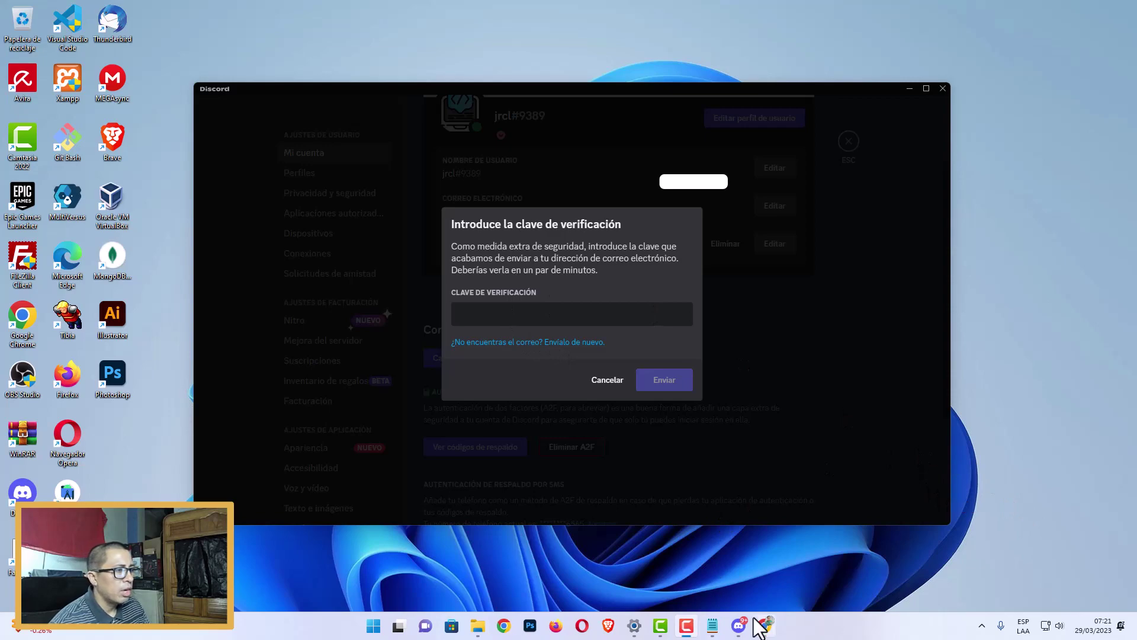
click(762, 624)
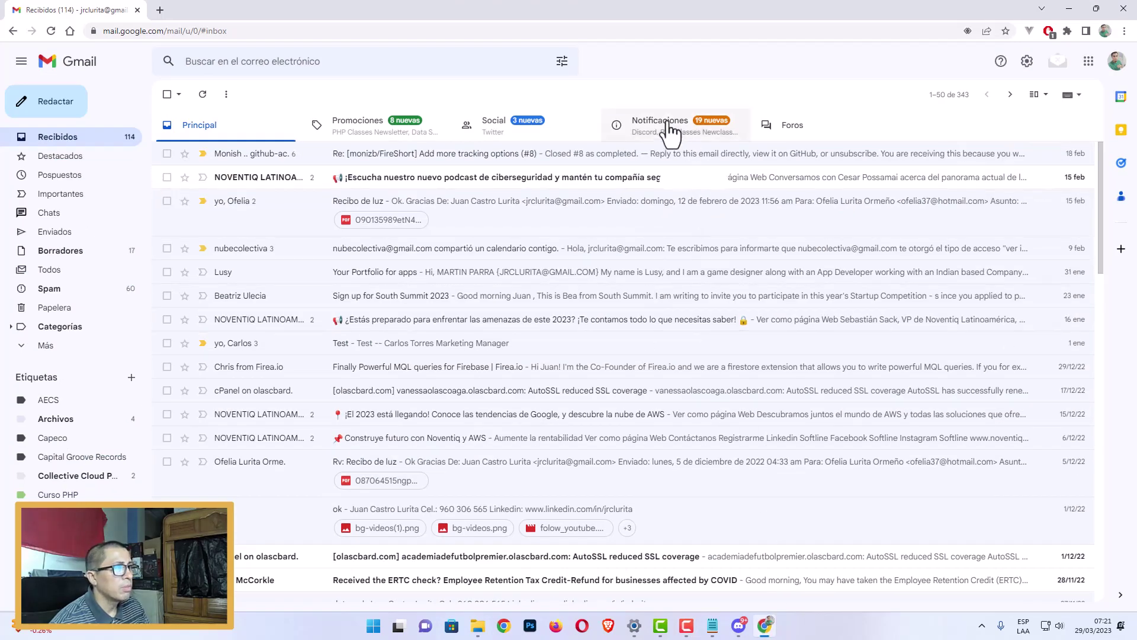
click(665, 126)
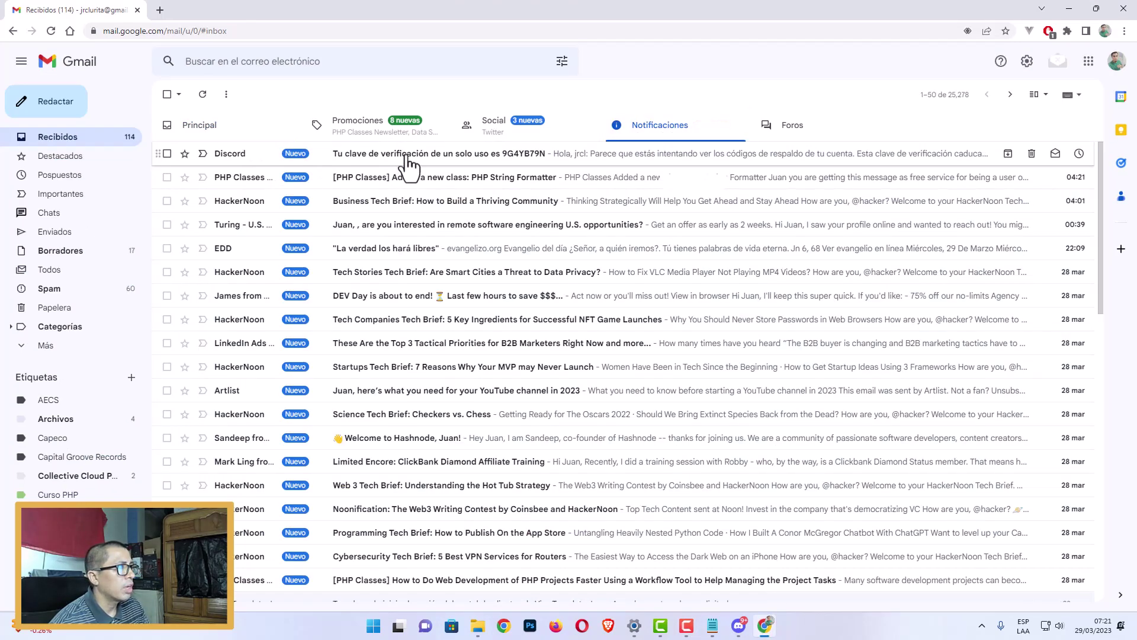
click(406, 155)
drag(591, 396, 681, 399)
right_click(669, 401)
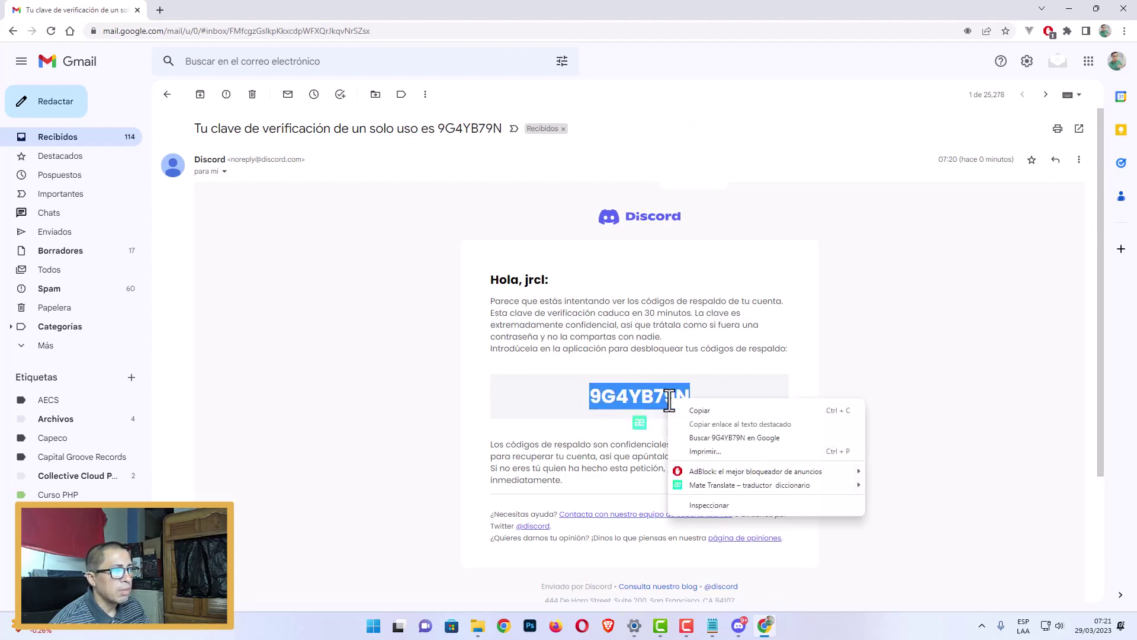
click(693, 413)
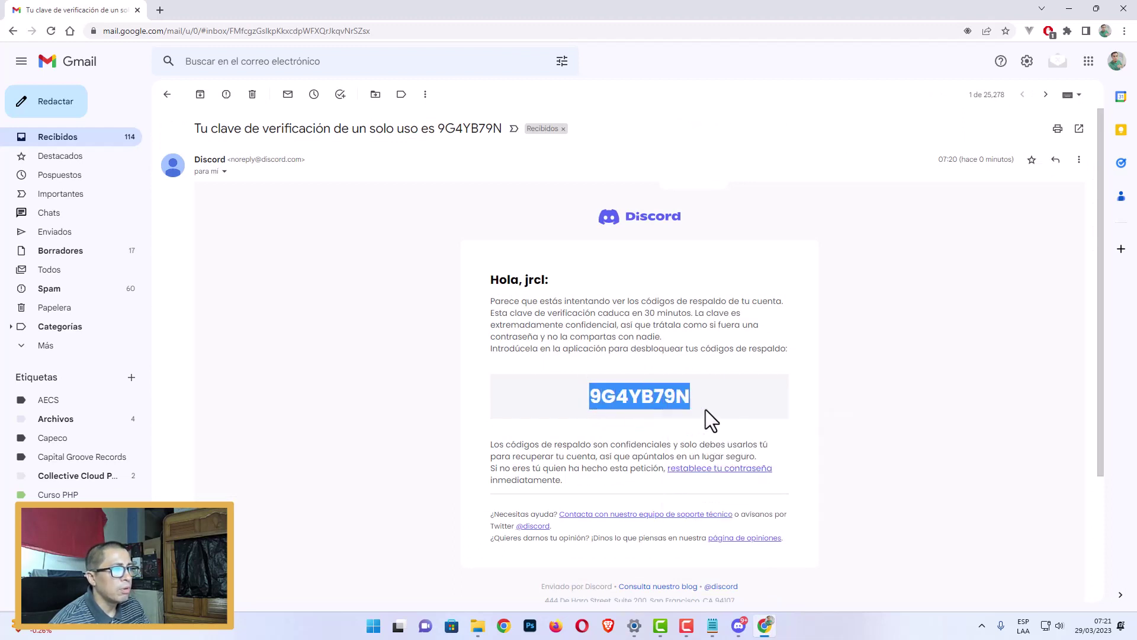
click(711, 418)
click(1124, 9)
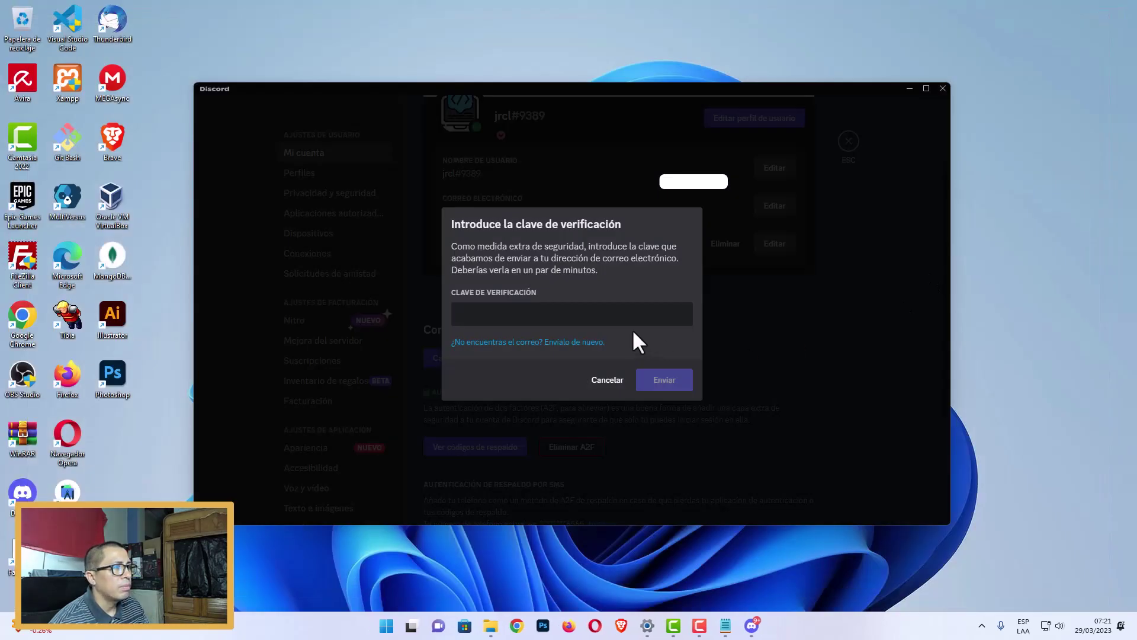
- Paste the emailed key into the verification field, submit with Enviar, and scroll to Códigos de respaldo
right_click(559, 318)
click(577, 374)
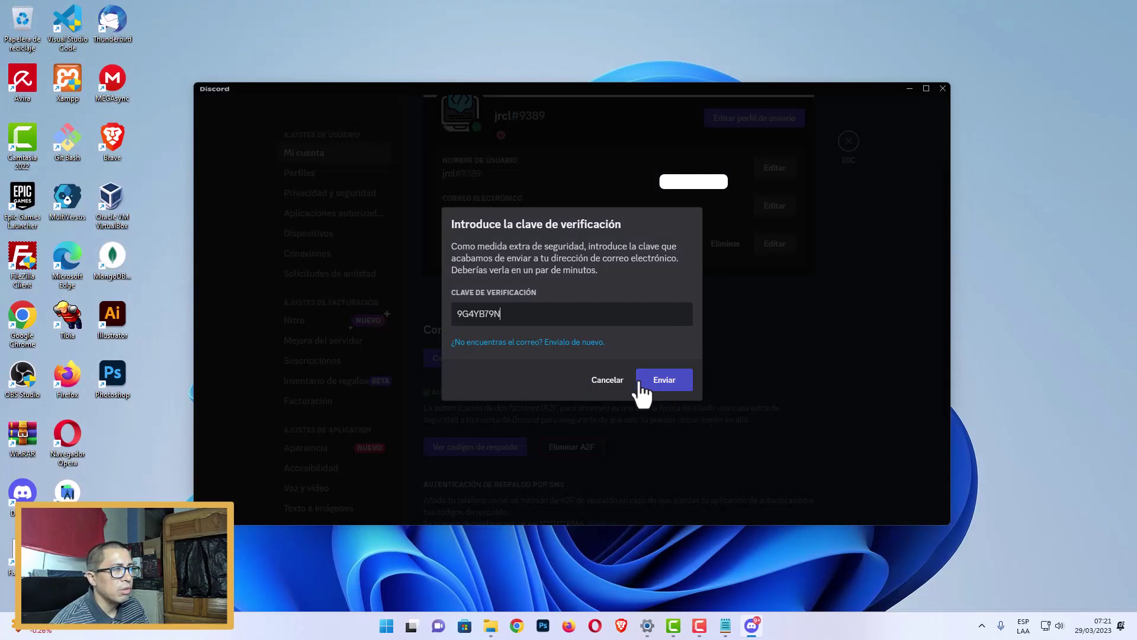
click(662, 384)
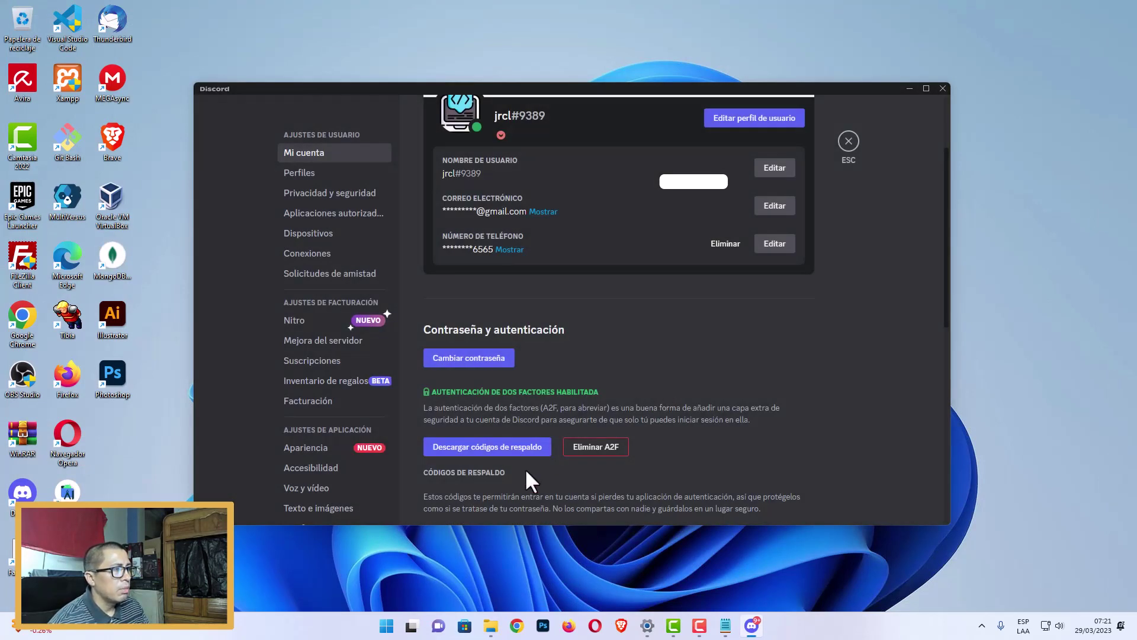
scroll(525, 468, down, 1)
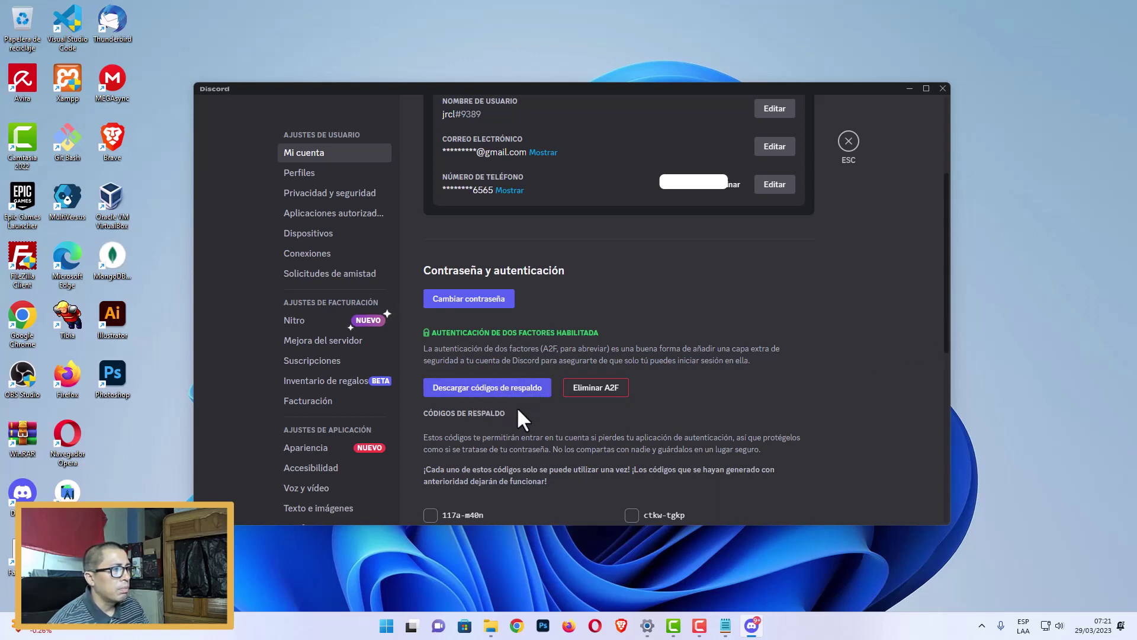
scroll(521, 415, down, 1)
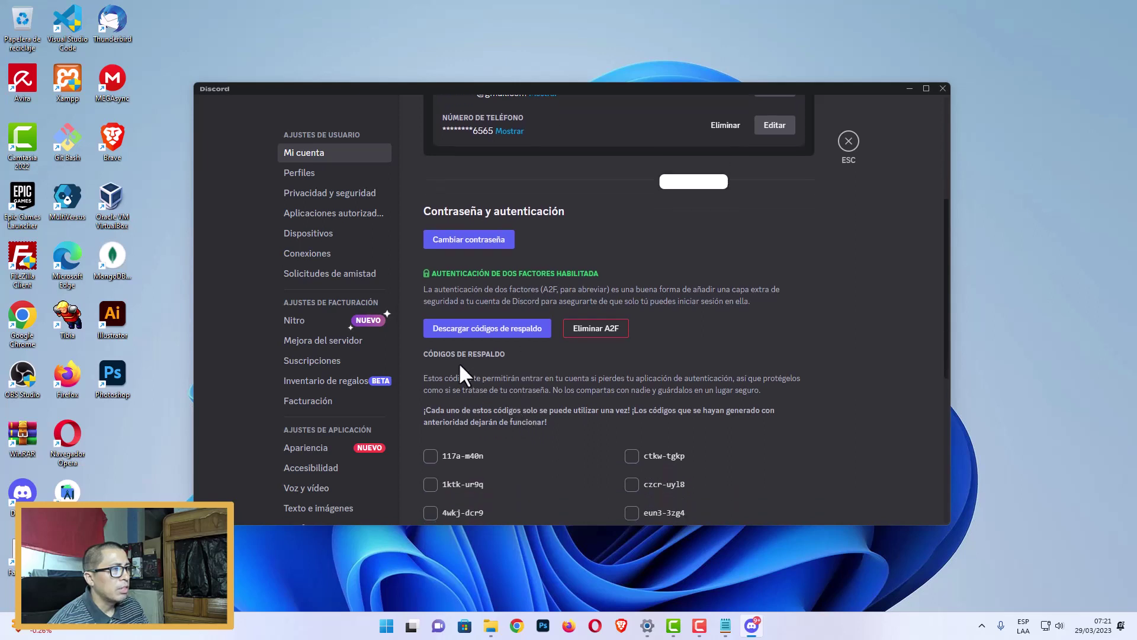
scroll(489, 402, down, 2)
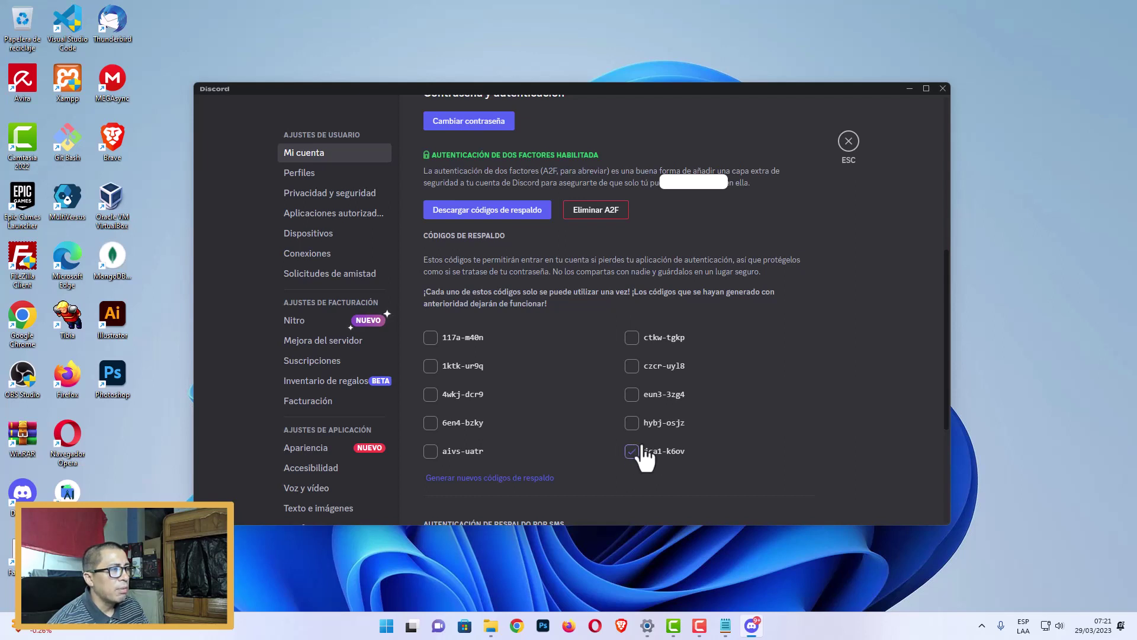
- Bring up discord_backup_codes in Notepad and select its first backup code
click(725, 627)
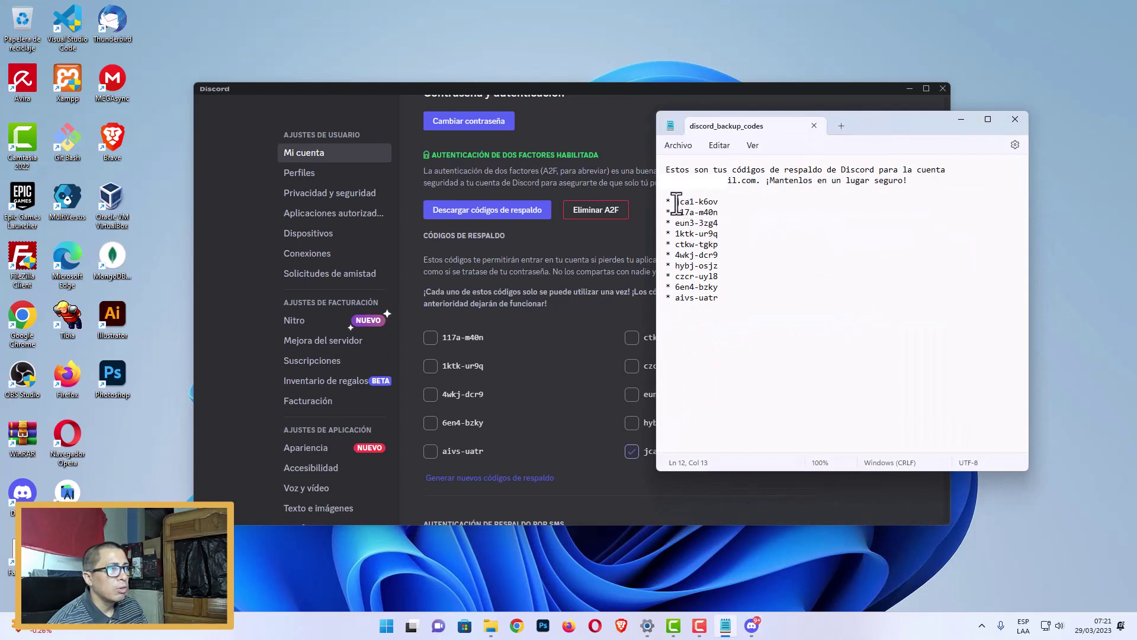
drag(676, 202, 719, 202)
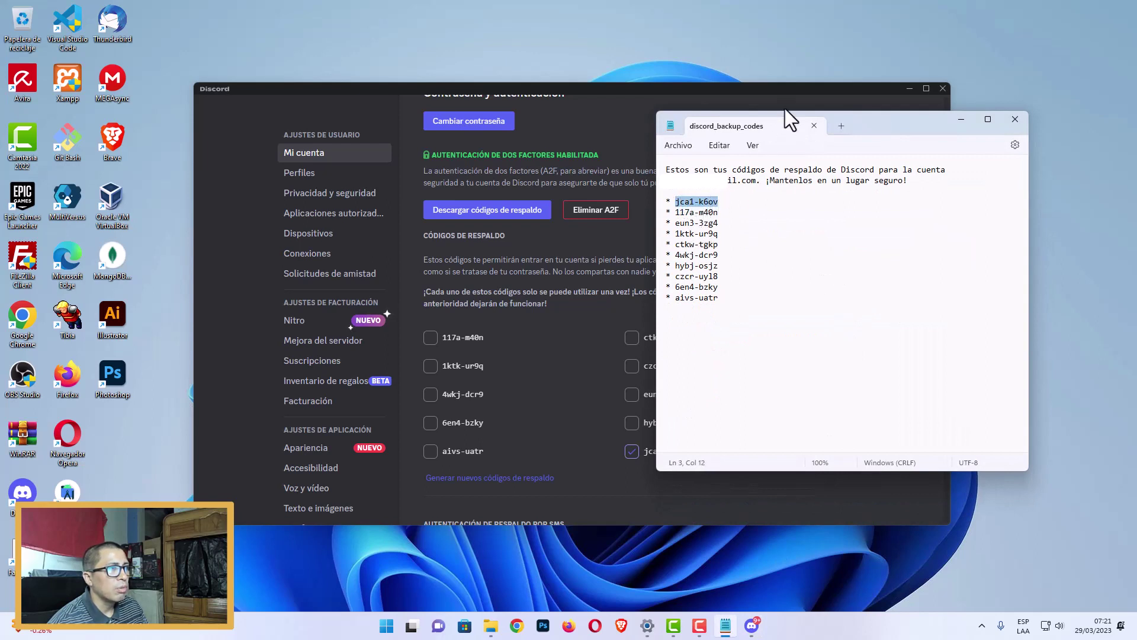
click(673, 417)
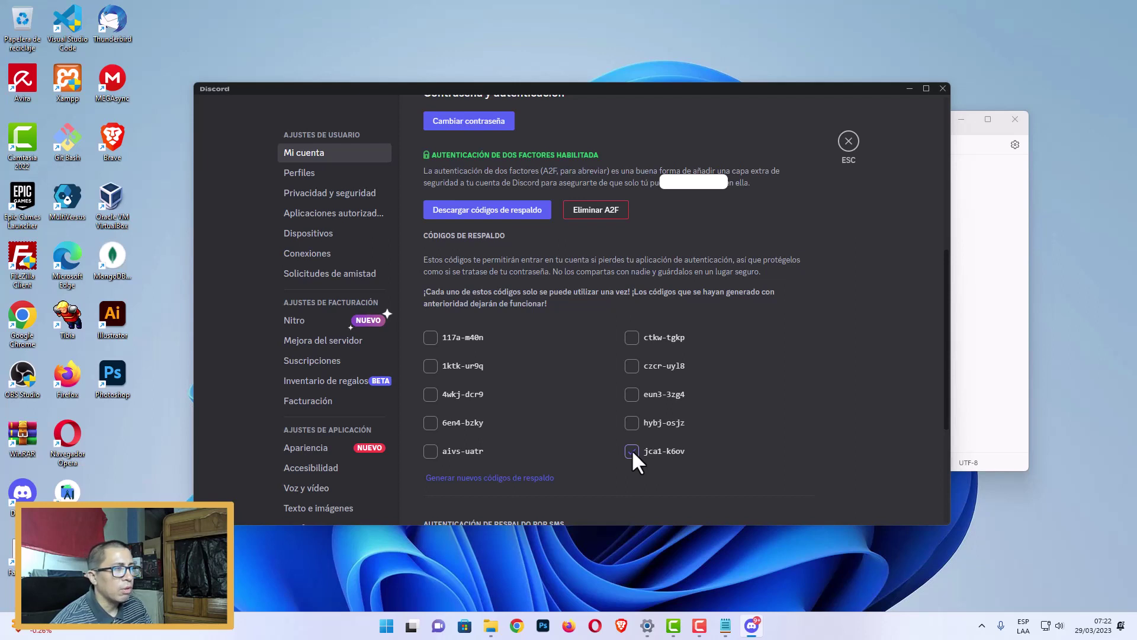
- Toggle the used mark on the bottom-right code and select codes in Discord's list
click(631, 452)
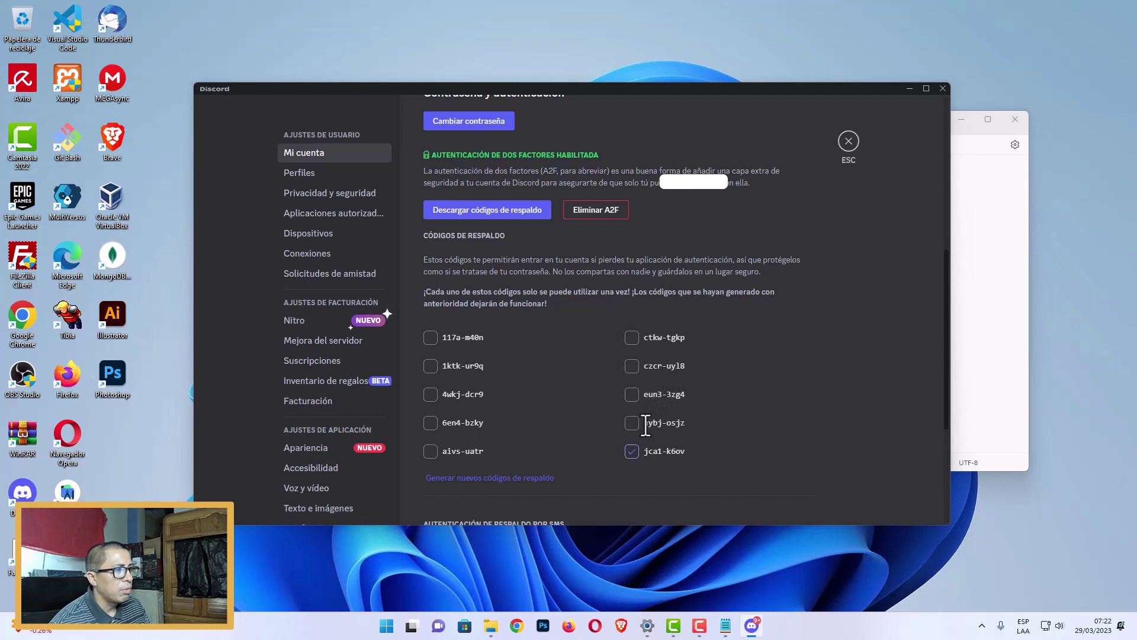
triple_click(462, 452)
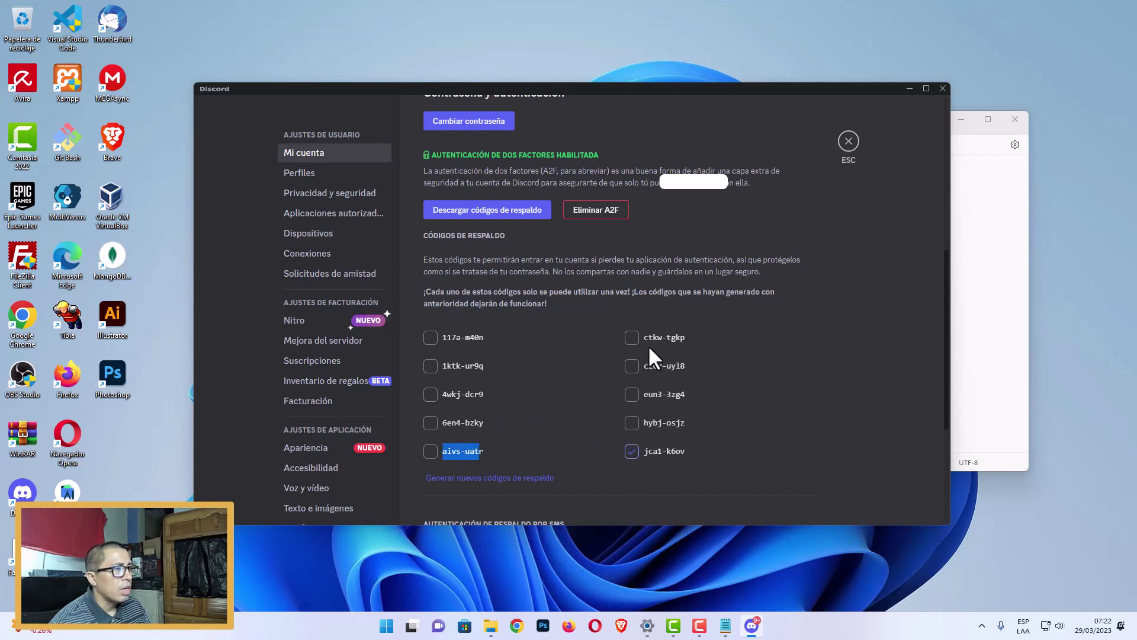
drag(643, 338, 685, 336)
click(685, 343)
- Copy the top-right backup code, then reselect it and dismiss the context menu
right_click(676, 343)
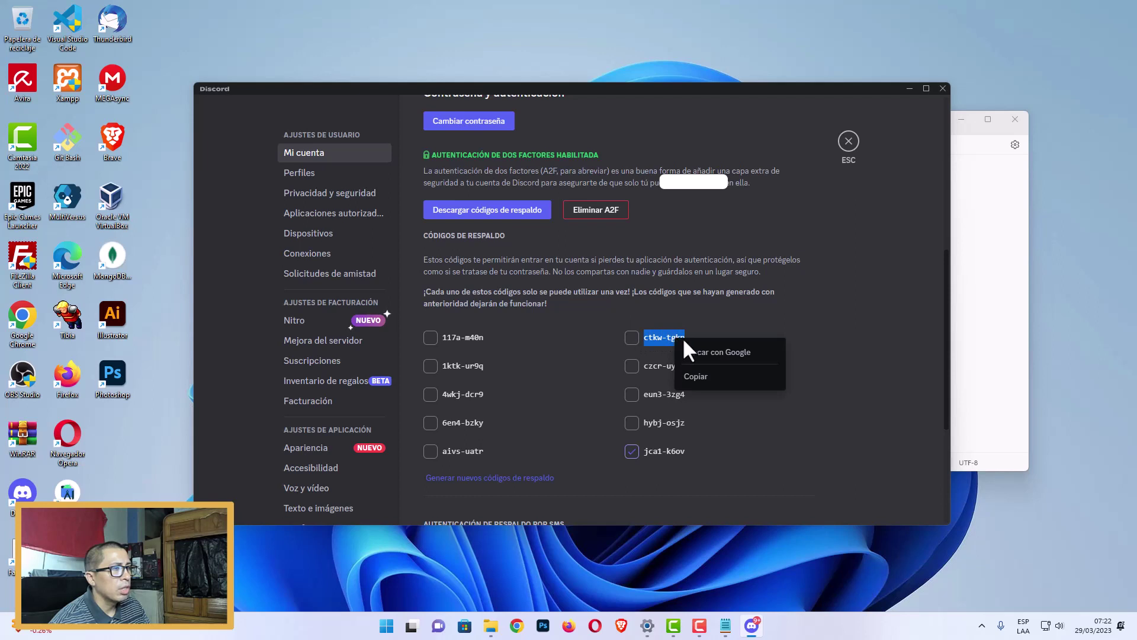
click(696, 377)
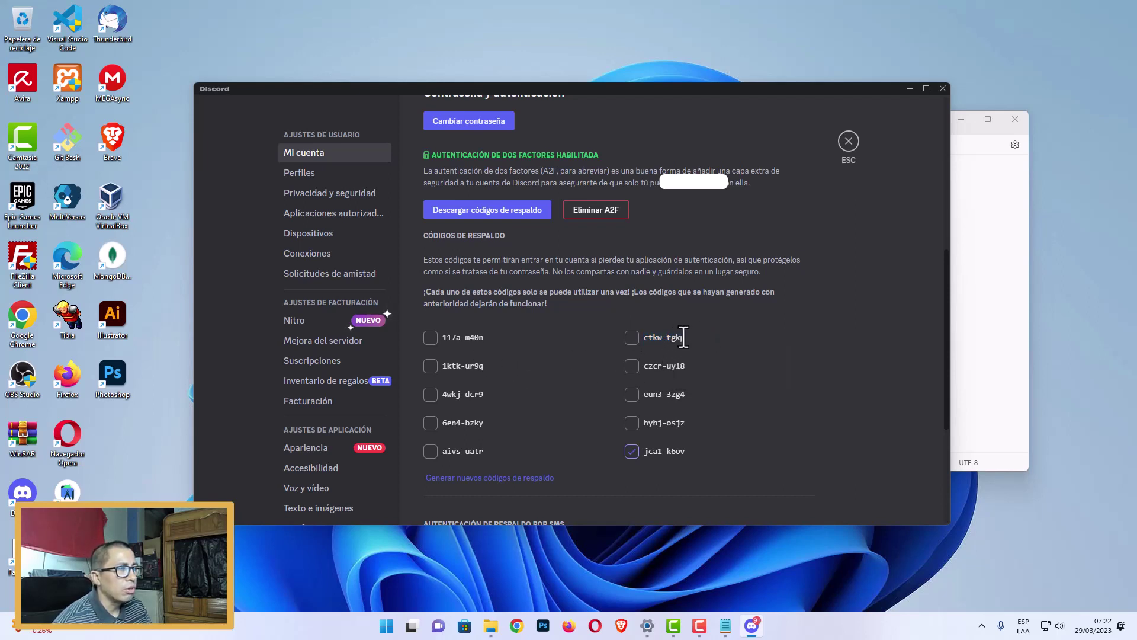
drag(645, 338, 678, 343)
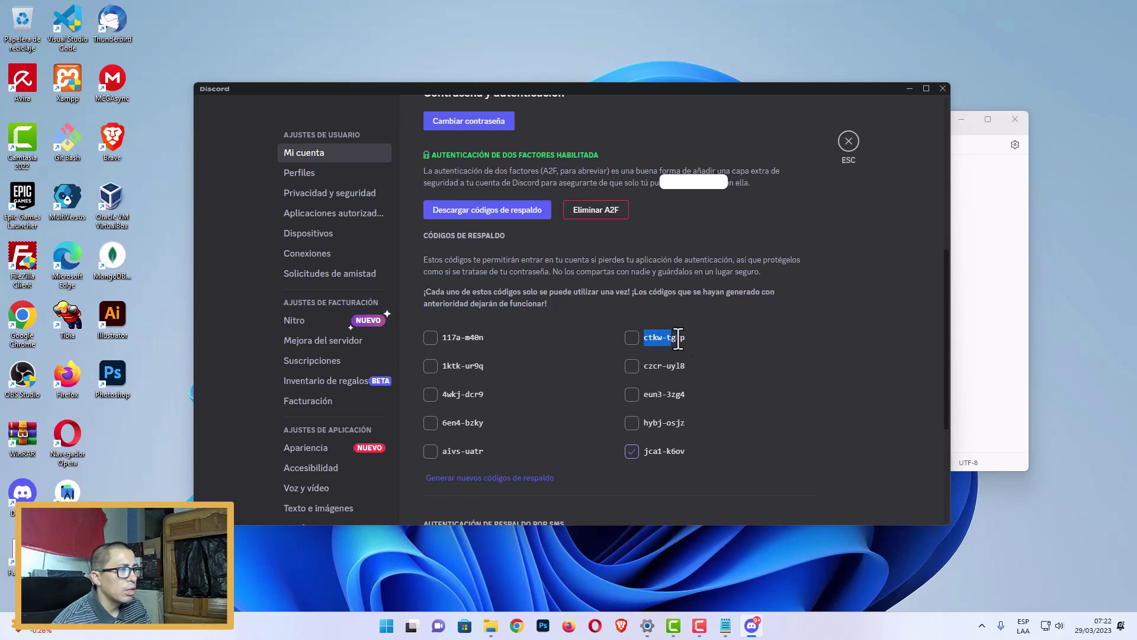
right_click(676, 337)
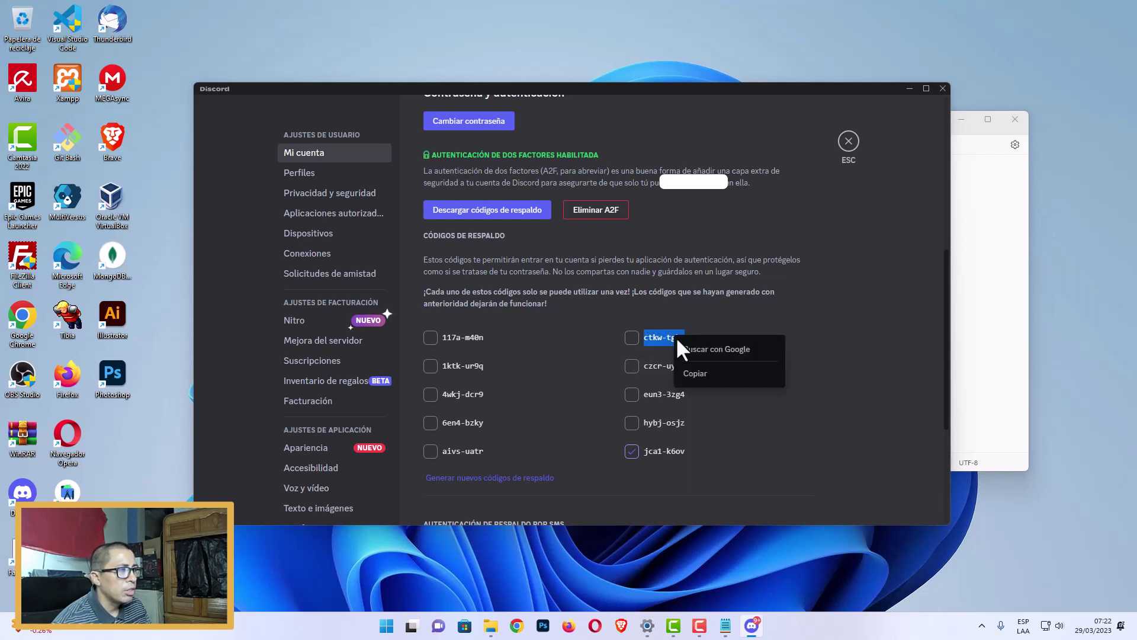
click(713, 325)
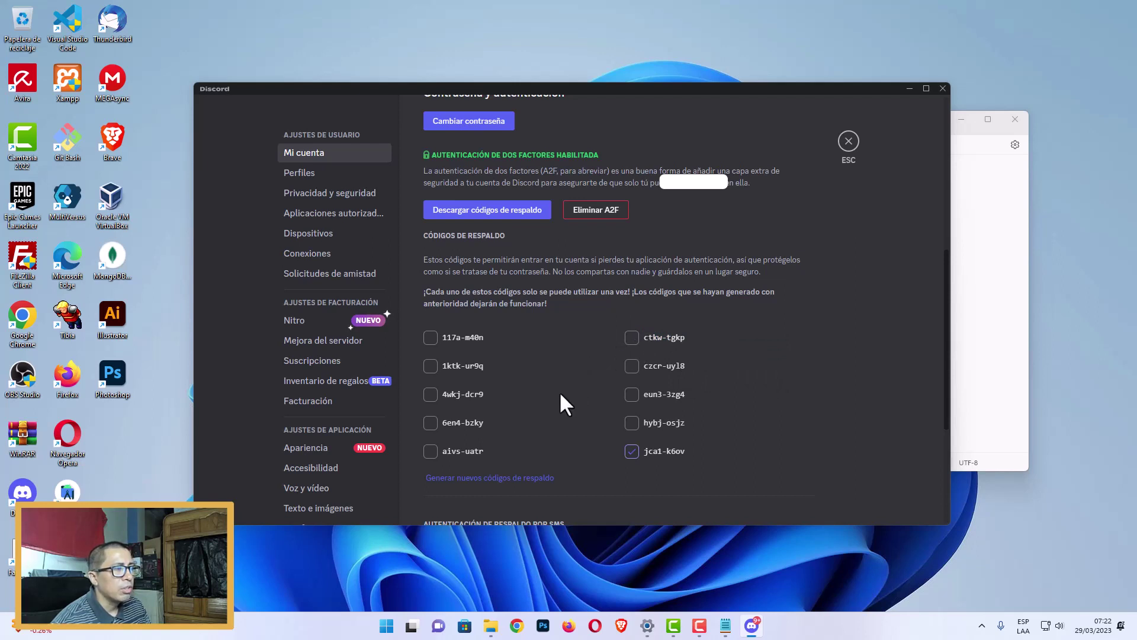
- Regenerate the backup codes twice with 'Generar nuevos códigos de respaldo'
scroll(570, 390, down, 2)
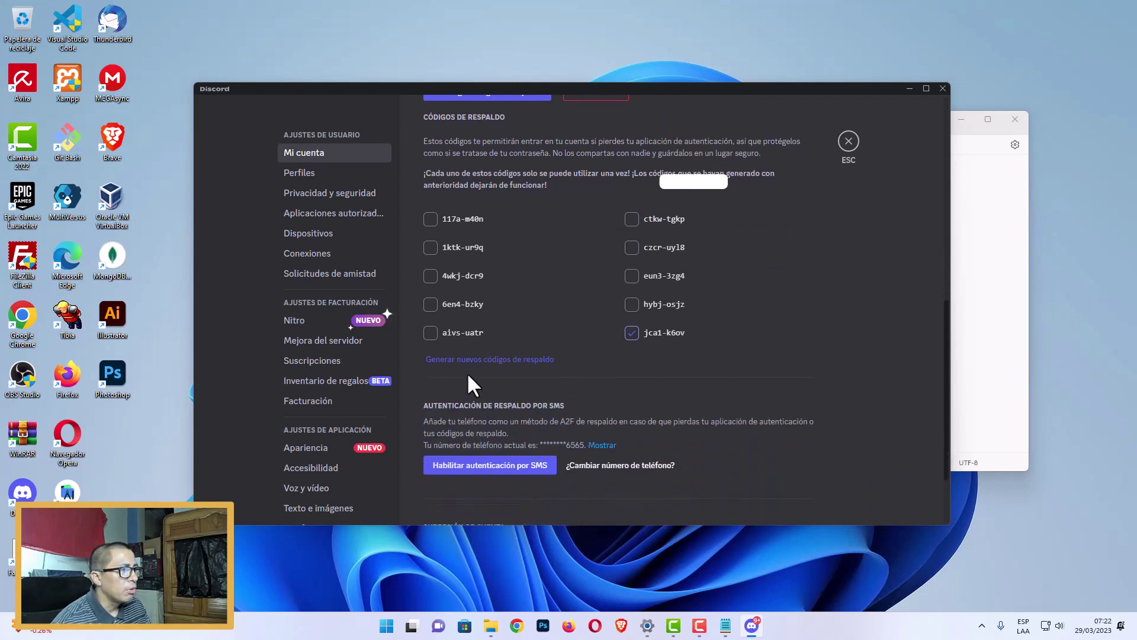
scroll(542, 372, up, 1)
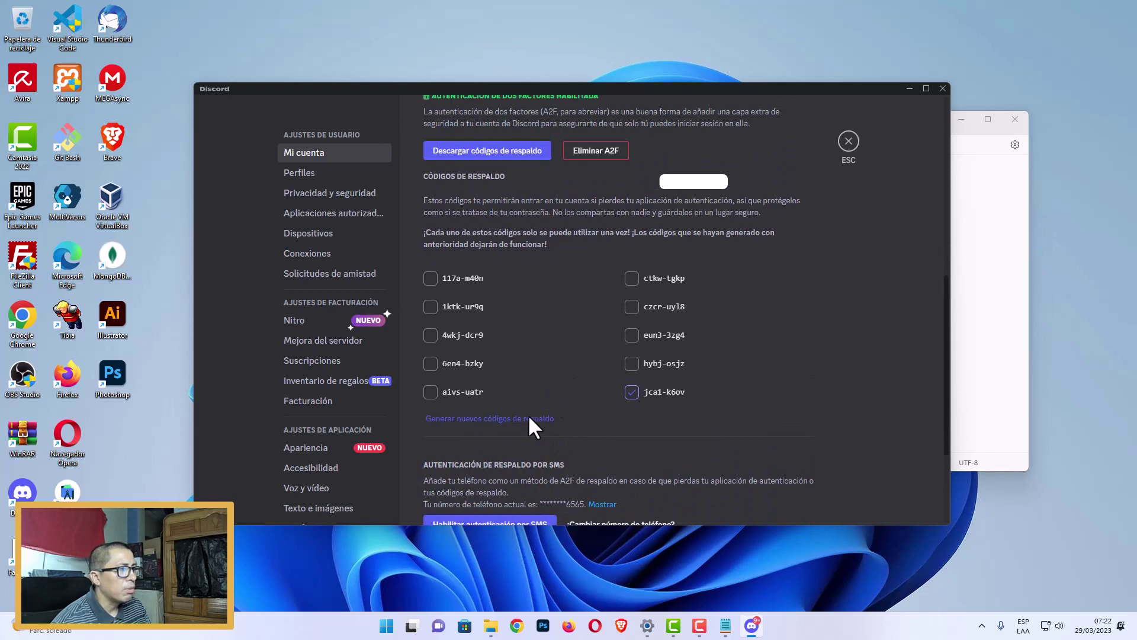
click(499, 420)
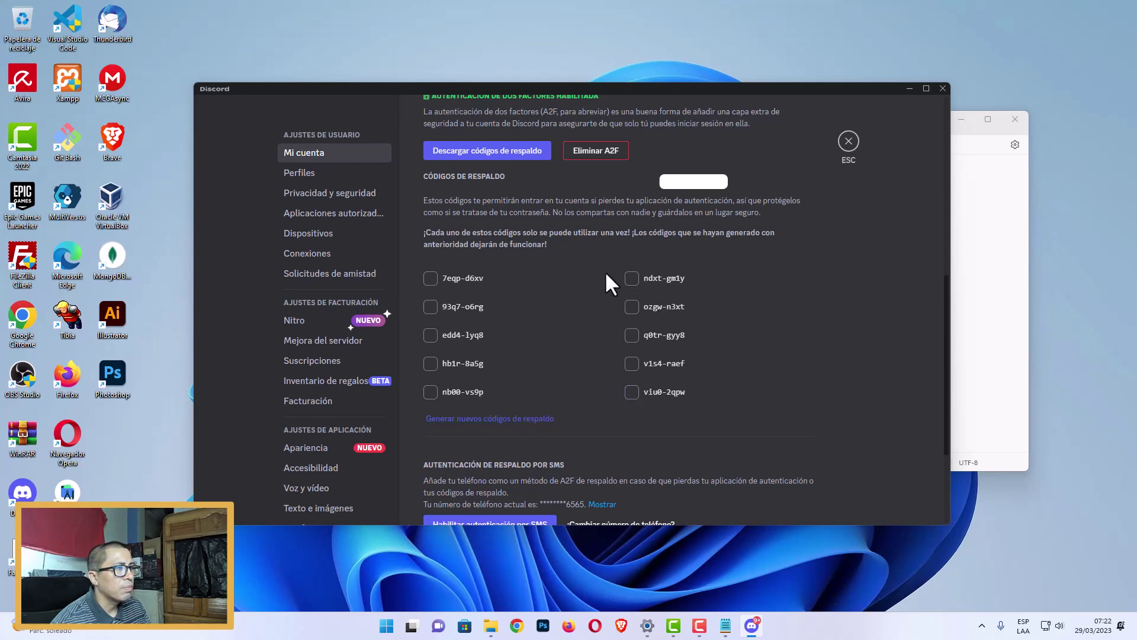
scroll(610, 389, up, 3)
scroll(610, 389, down, 2)
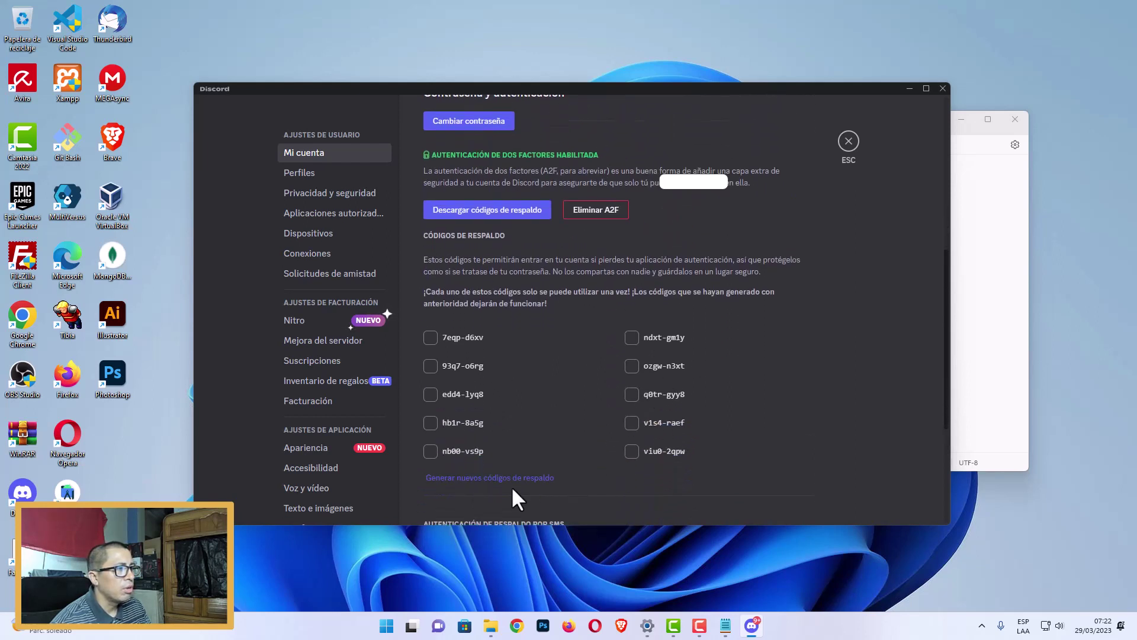
click(508, 478)
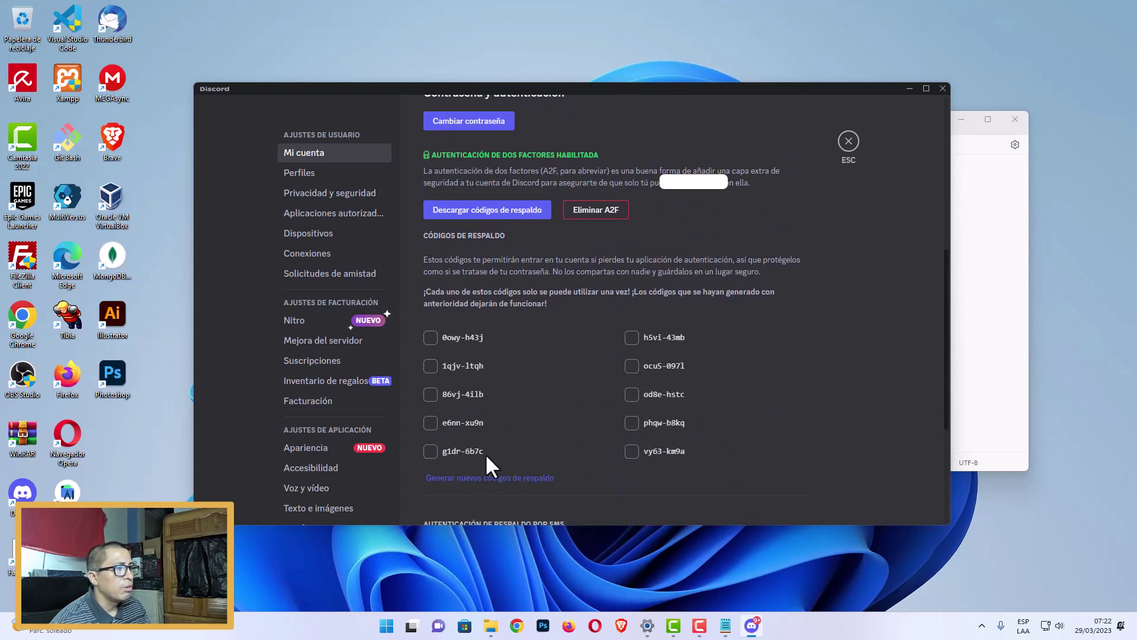
scroll(574, 411, up, 1)
scroll(575, 415, up, 1)
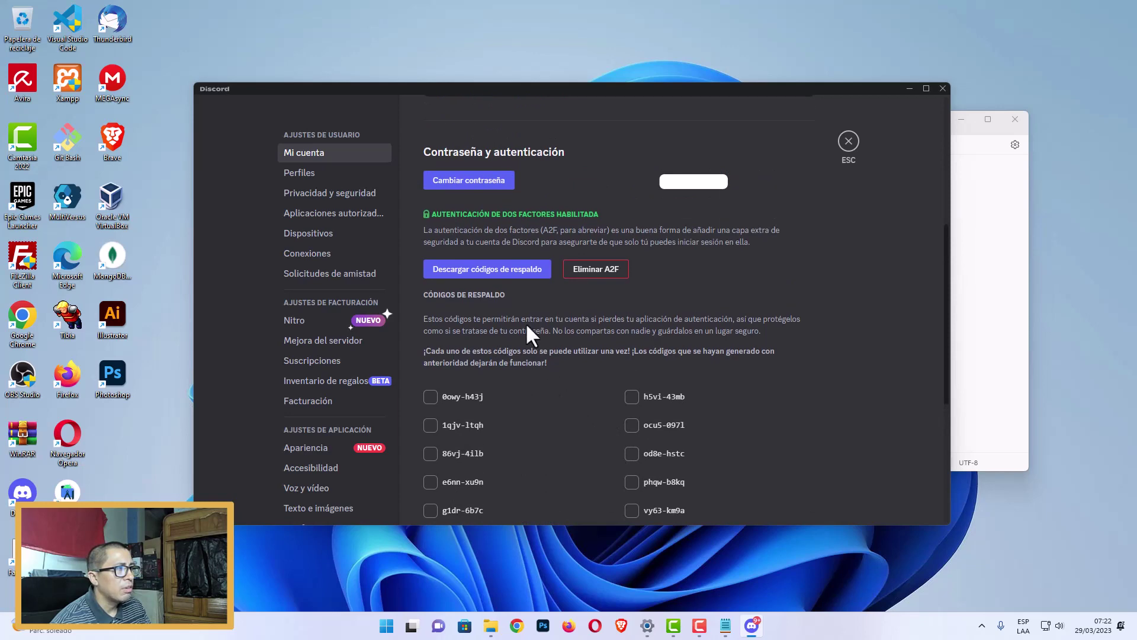
- Download the new backup codes, overwriting discord_backup_codes in Downloads
click(513, 279)
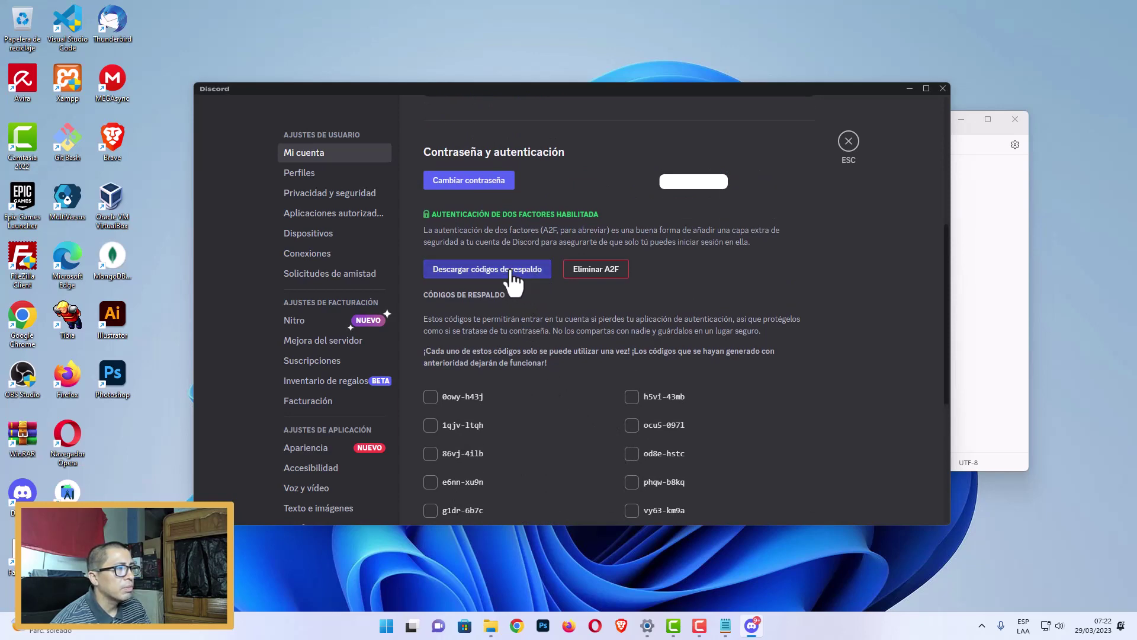
click(1025, 118)
drag(516, 102, 812, 152)
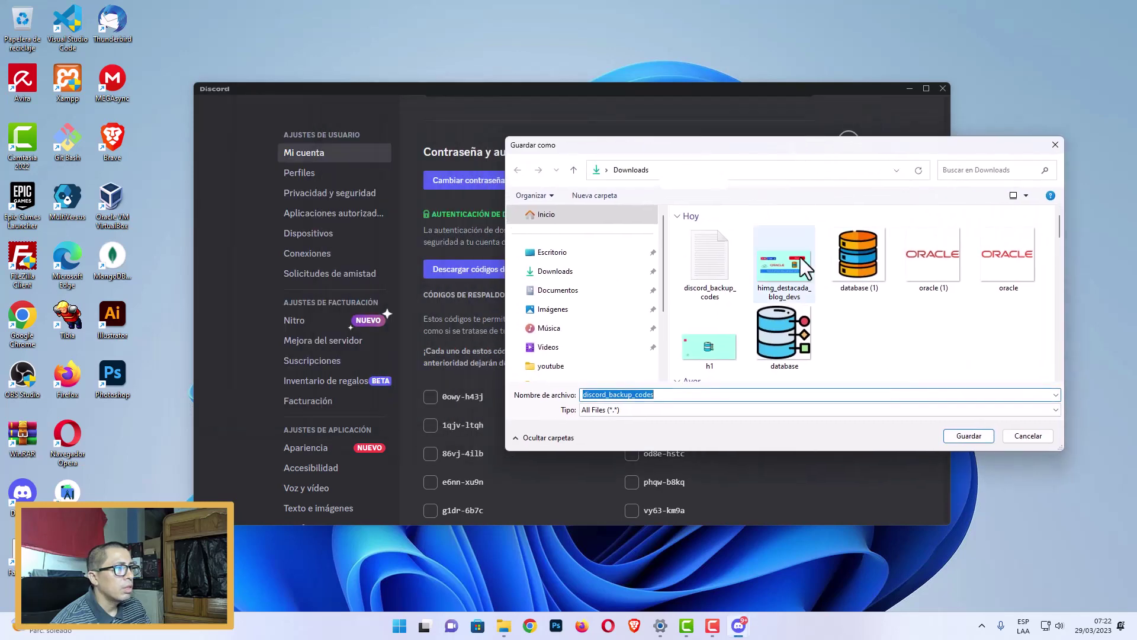
double_click(723, 273)
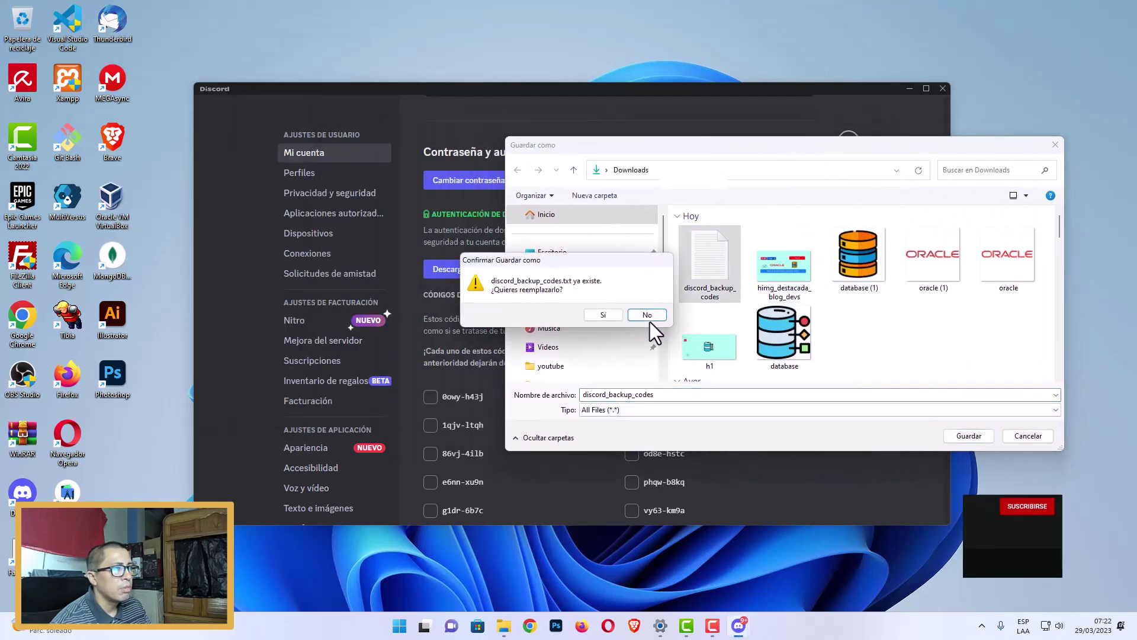
click(595, 314)
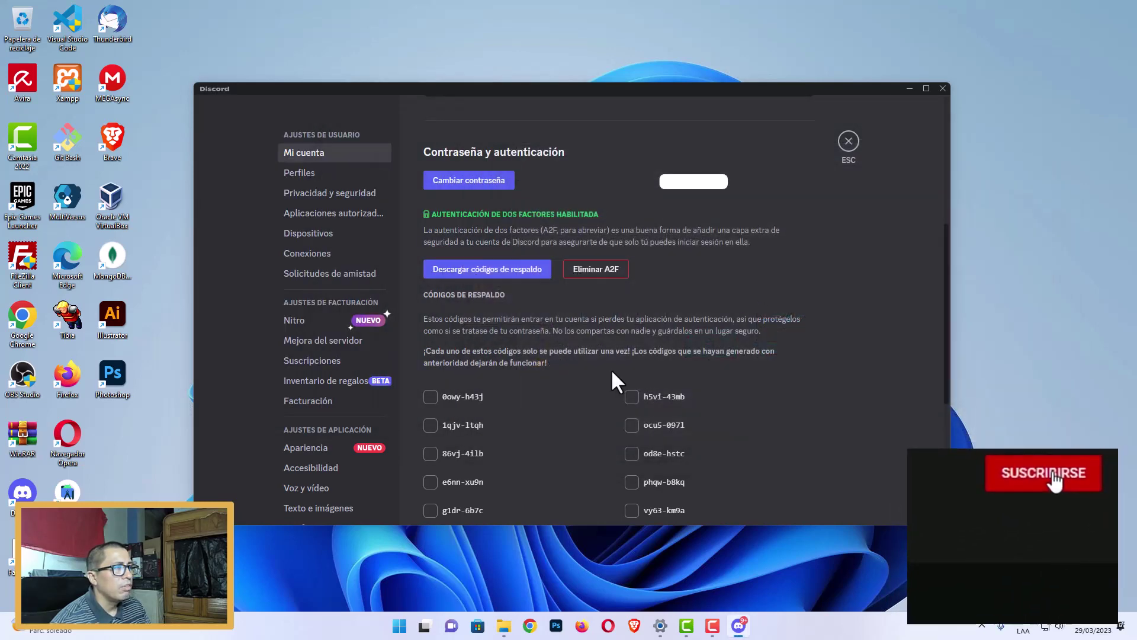
scroll(613, 373, down, 2)
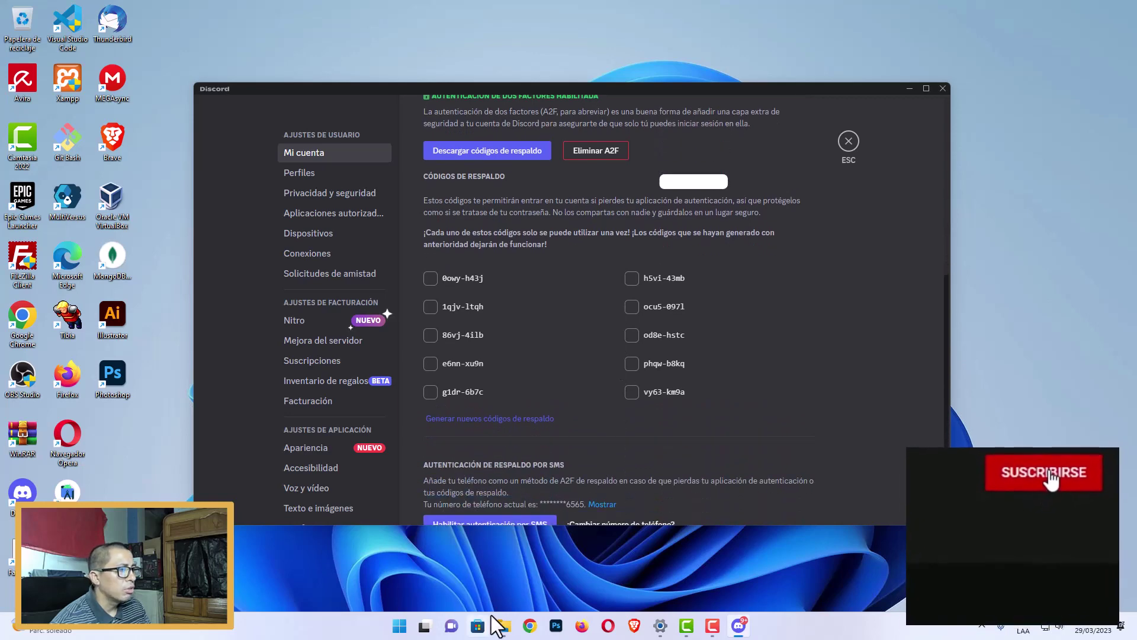
click(504, 626)
- Open discord_backup_codes from Downloads in Notepad, hide Explorer, and move Notepad right
double_click(406, 284)
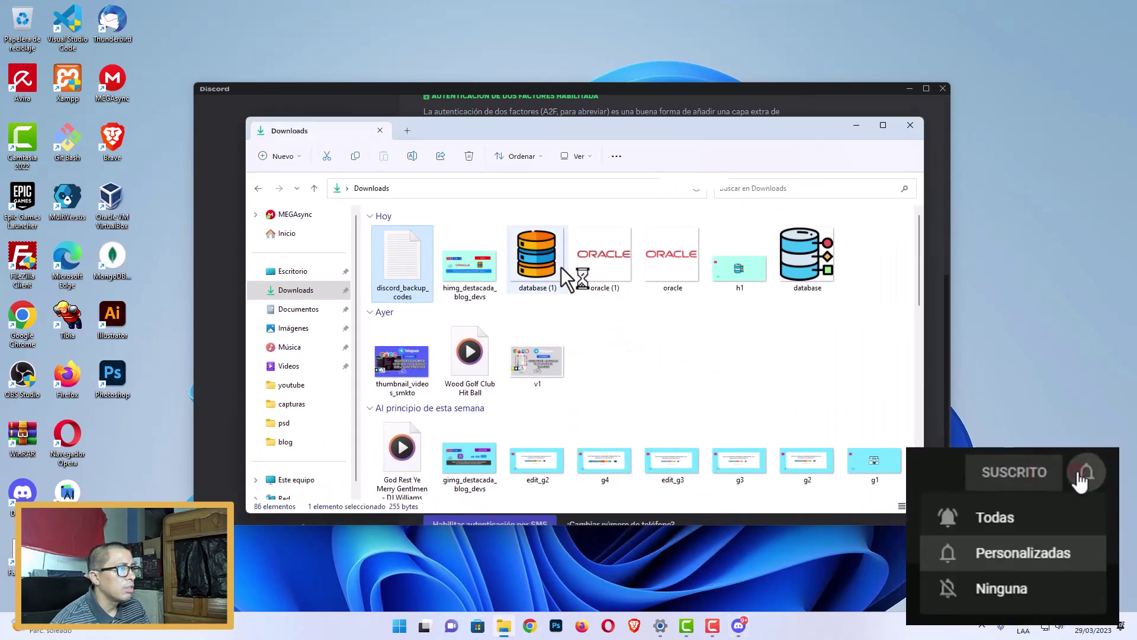
click(619, 141)
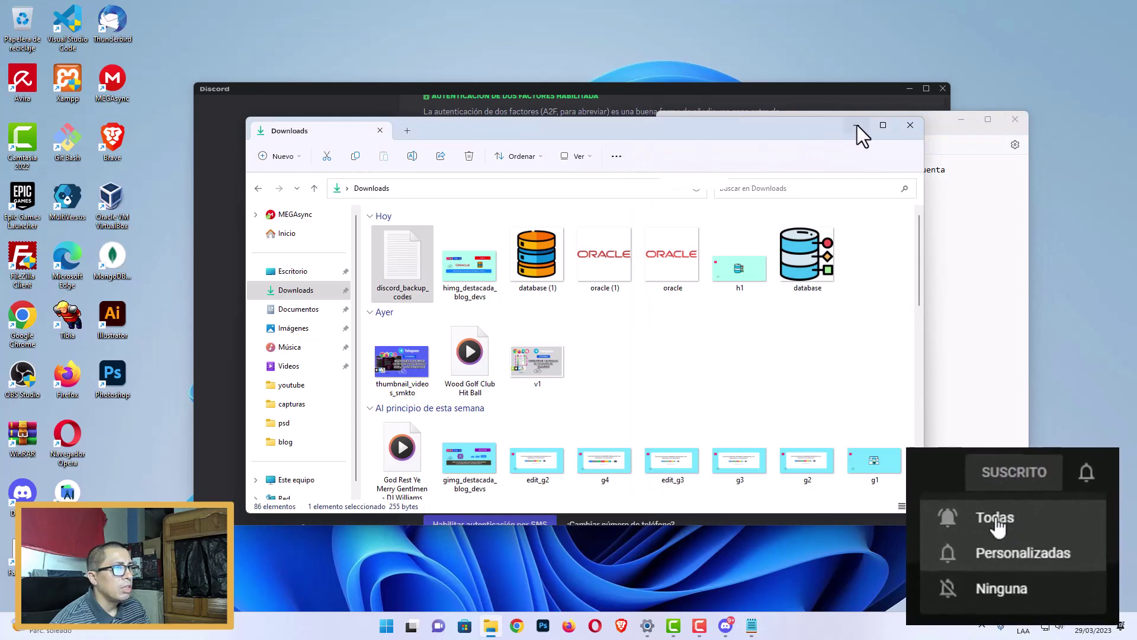
click(857, 125)
drag(788, 126, 950, 169)
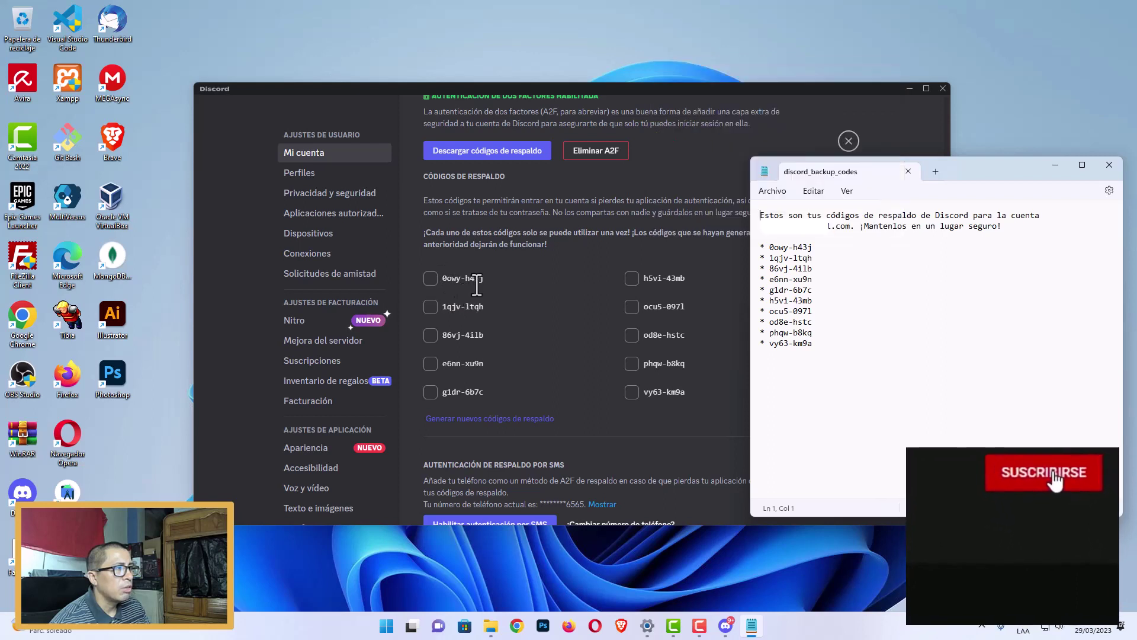
- Highlight the ten code lines in Notepad, then bring up Discord's list to compare
double_click(772, 247)
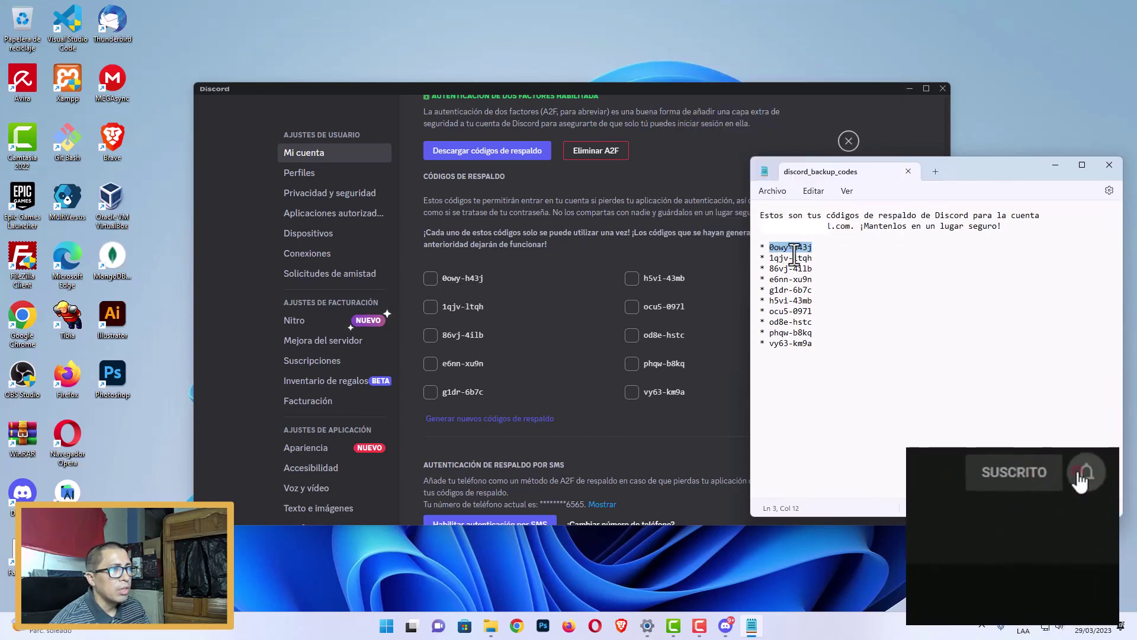
key(End)
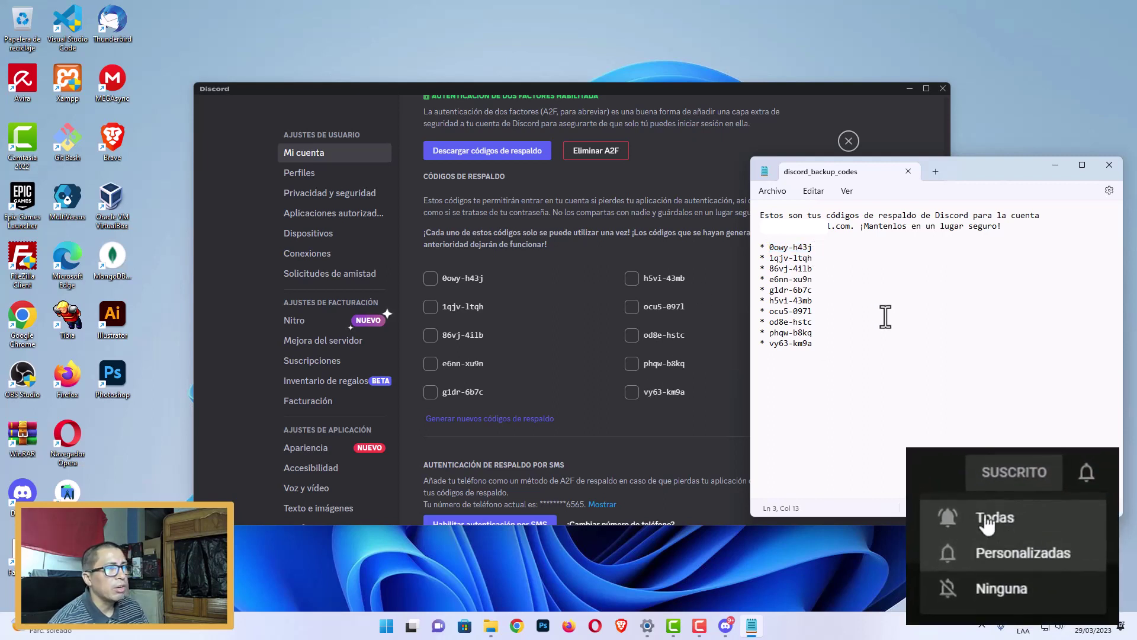
drag(818, 339, 752, 251)
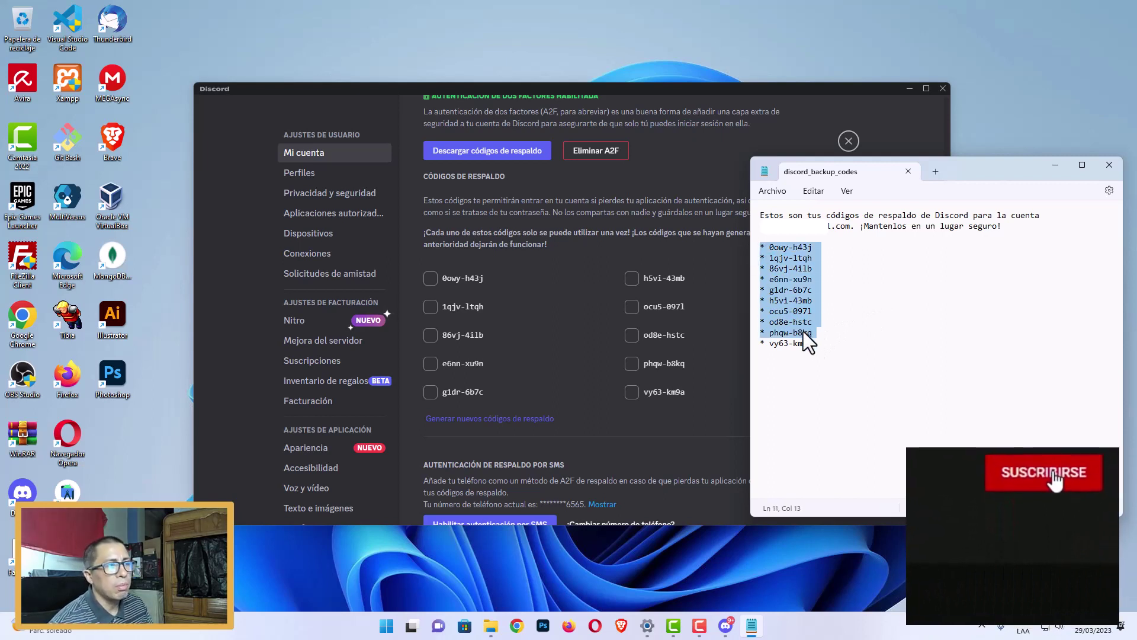
drag(817, 343, 770, 347)
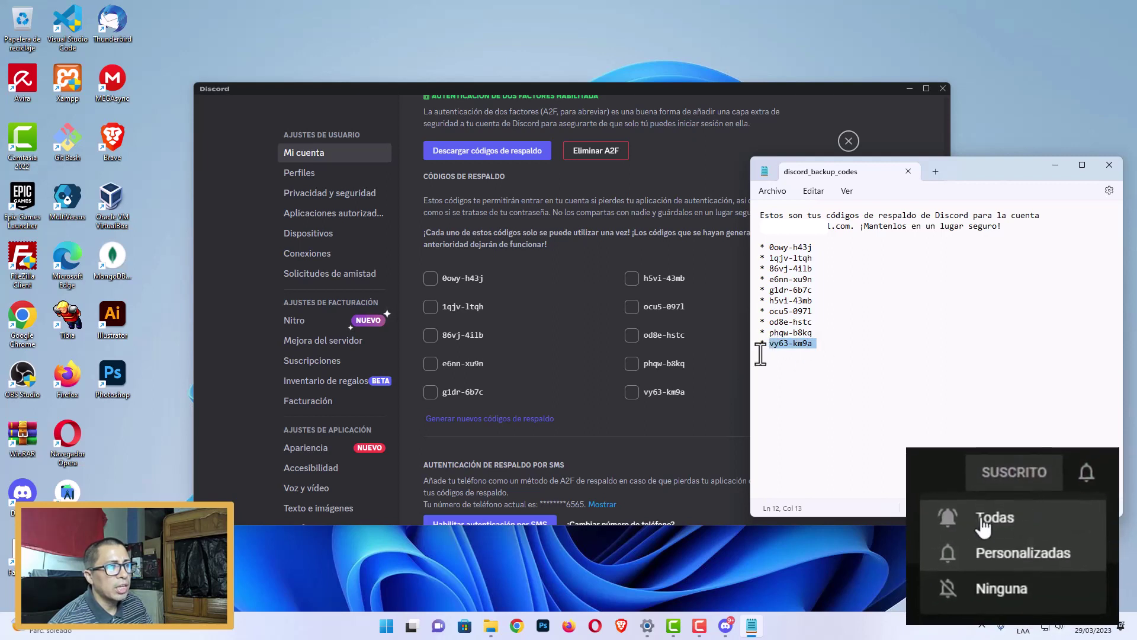
click(616, 247)
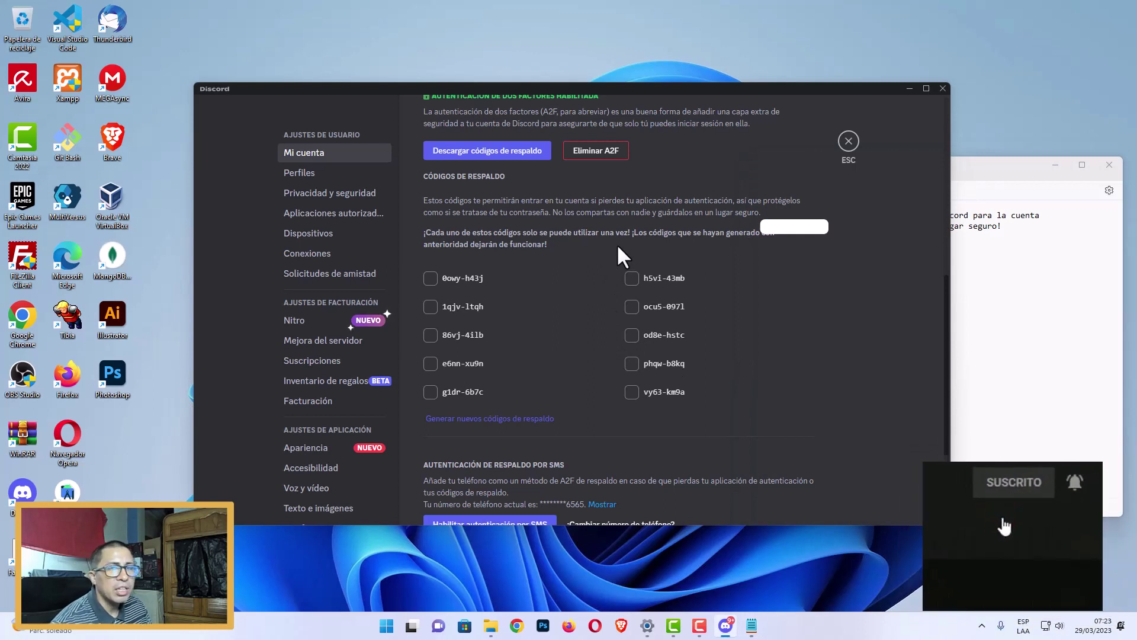
- Highlight all ten lines in Notepad again, then return to Discord's code list
click(1026, 353)
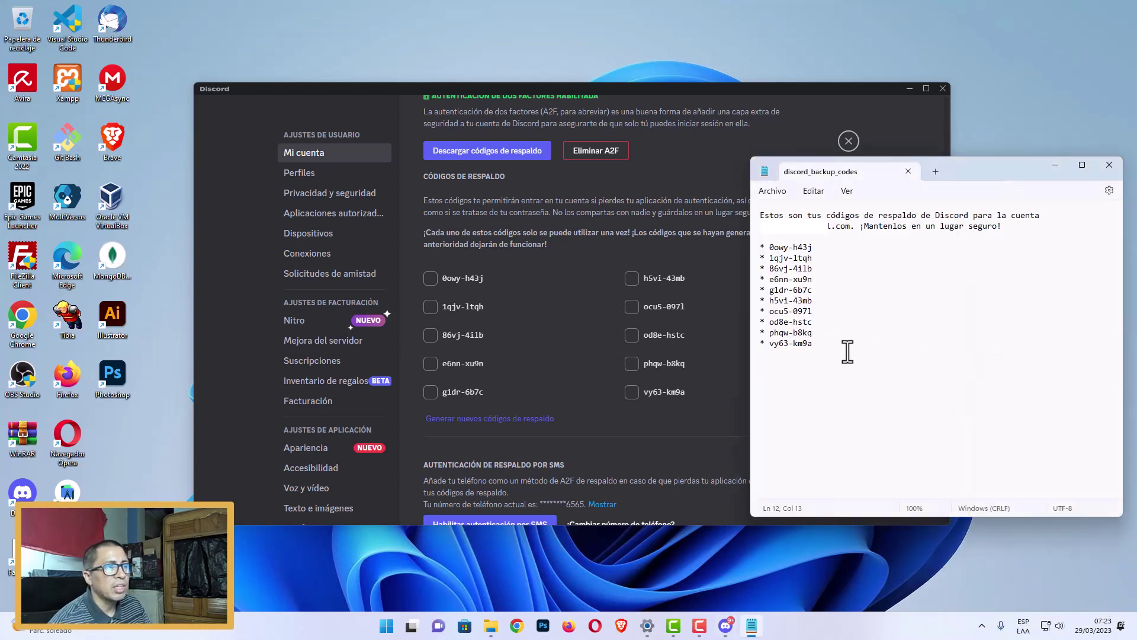
drag(829, 345, 754, 241)
click(802, 290)
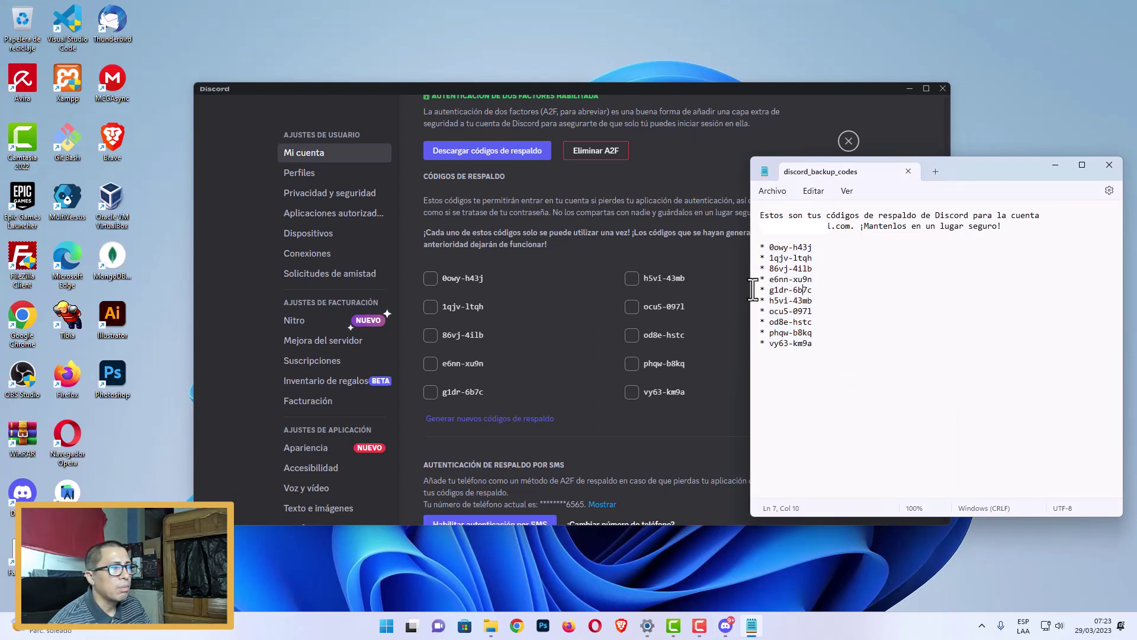
click(708, 234)
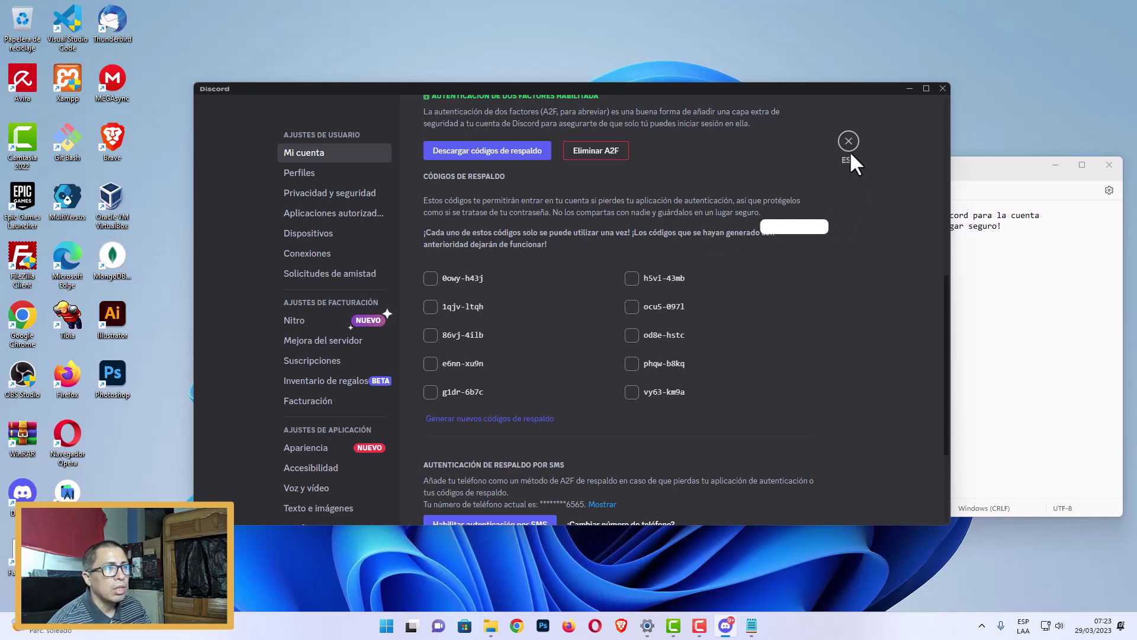
- Exit User Settings with Esc and minimize the Notepad and Discord windows
key(Escape)
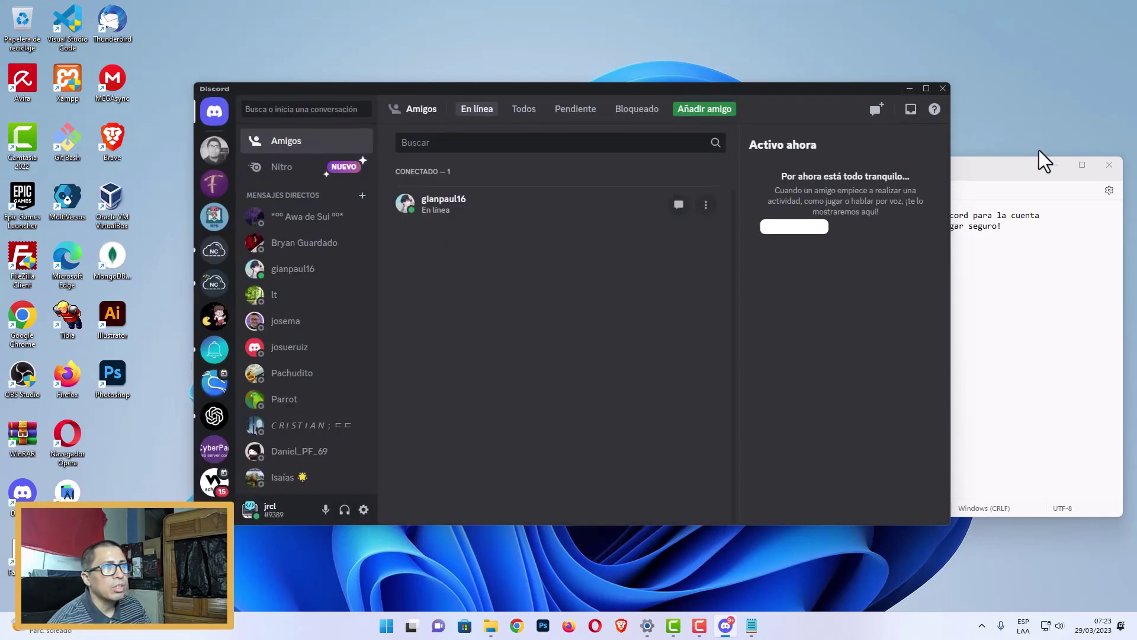
click(1056, 164)
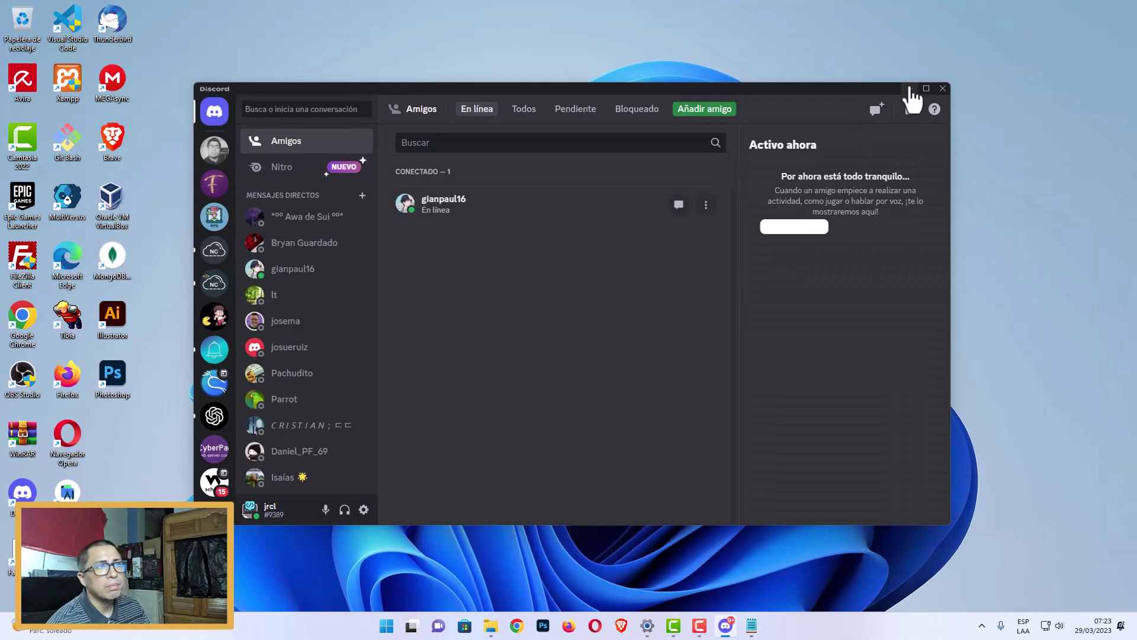
click(909, 89)
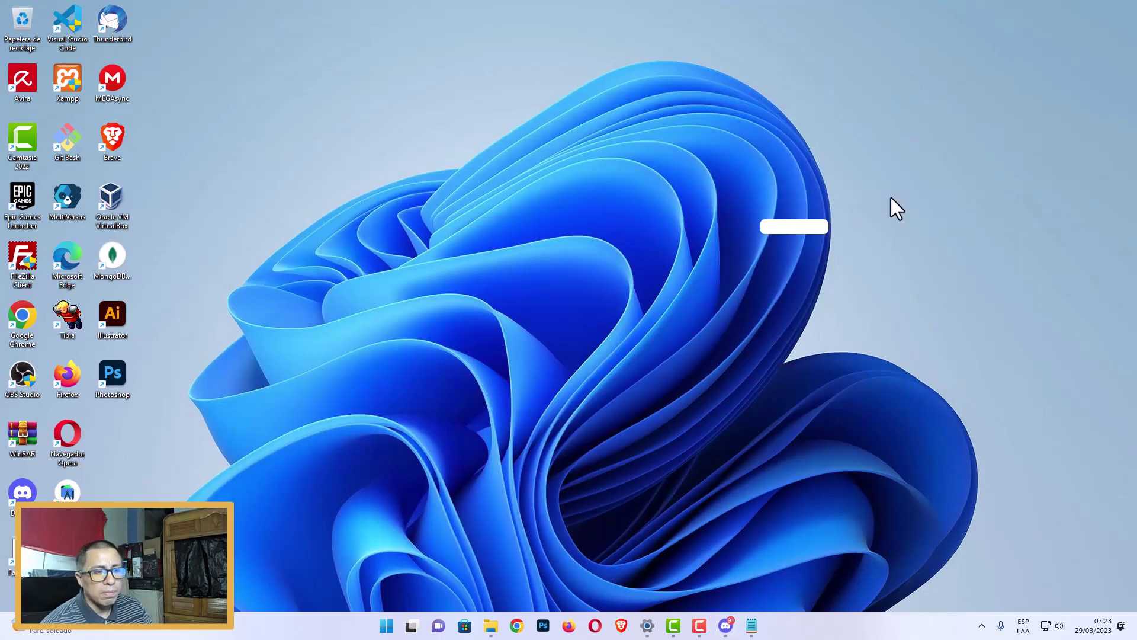